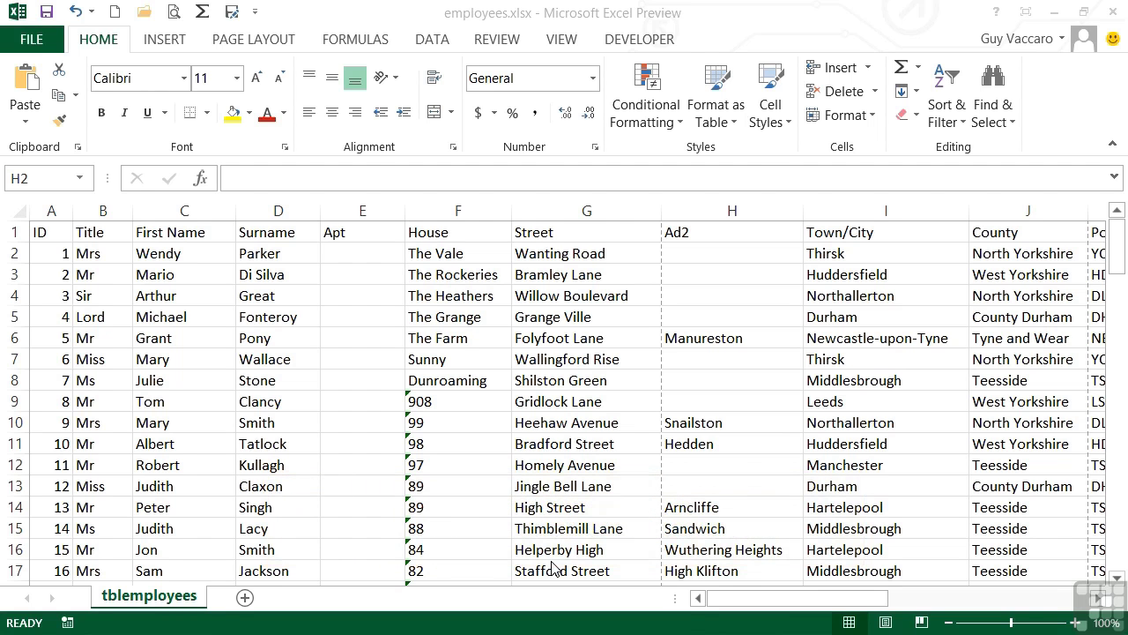
- Switch on filtering for the employees table so every column header gets a filter arrow
left_click(638, 446)
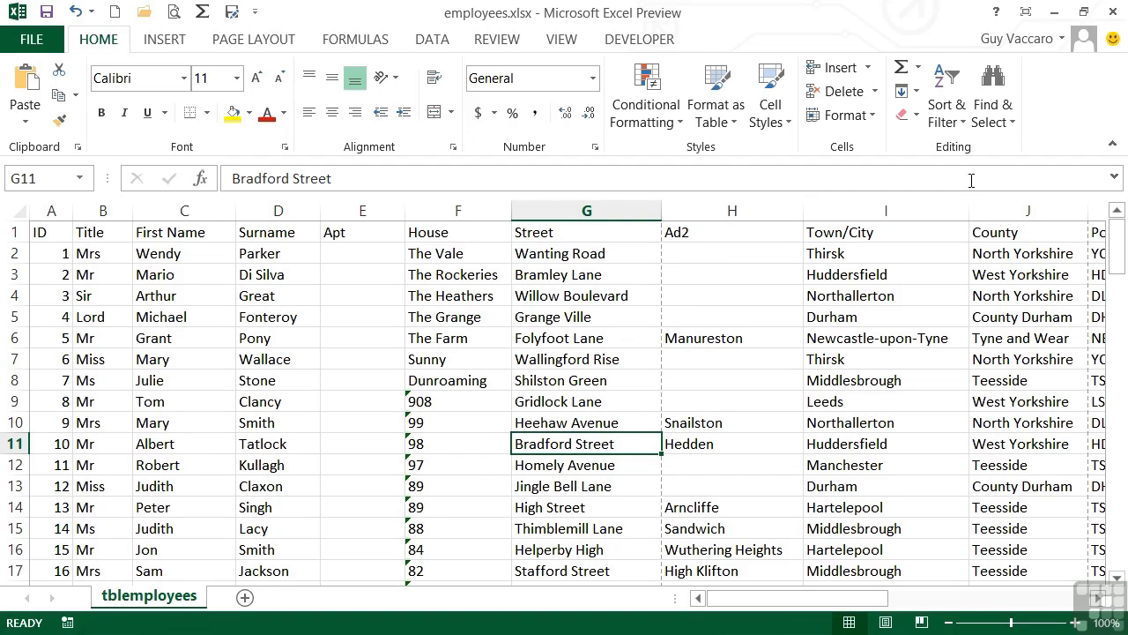
left_click(961, 128)
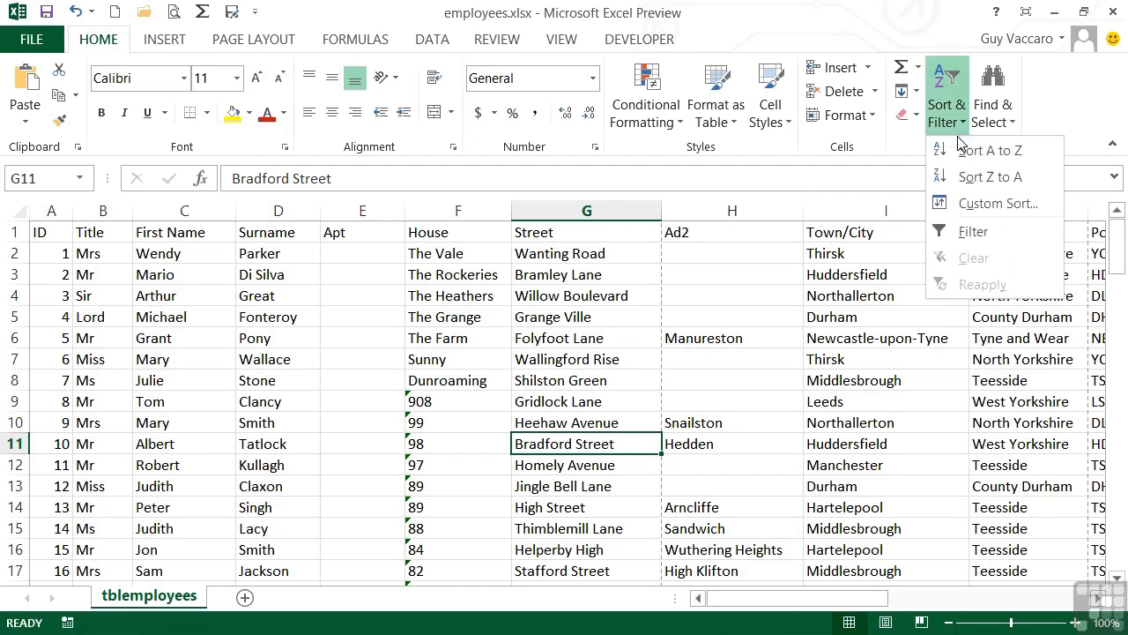
left_click(967, 234)
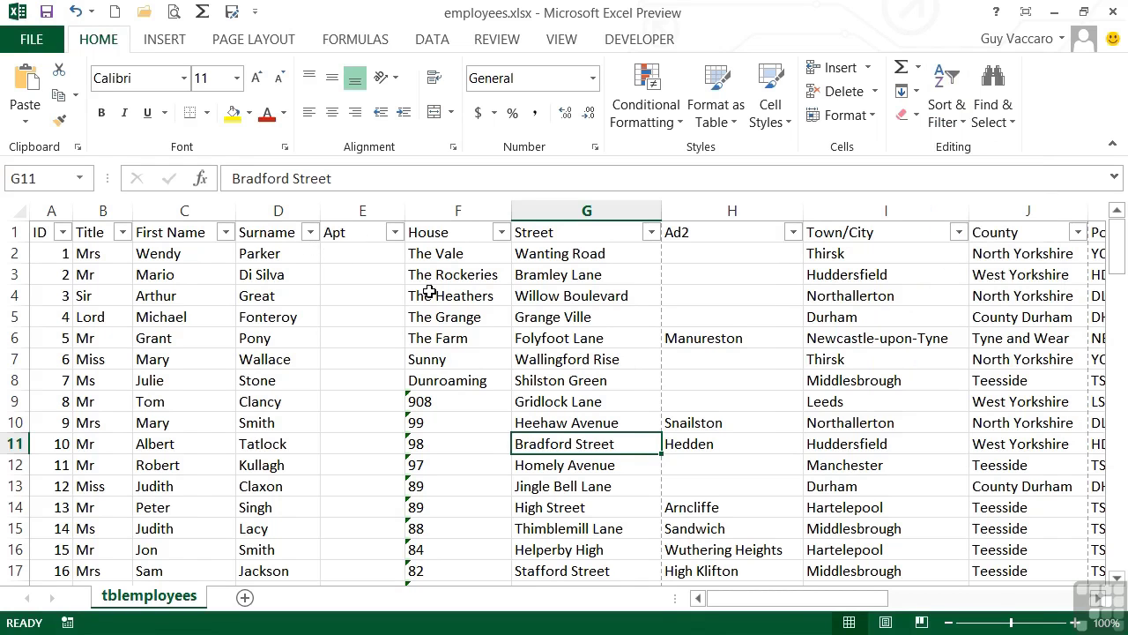
left_click(892, 252)
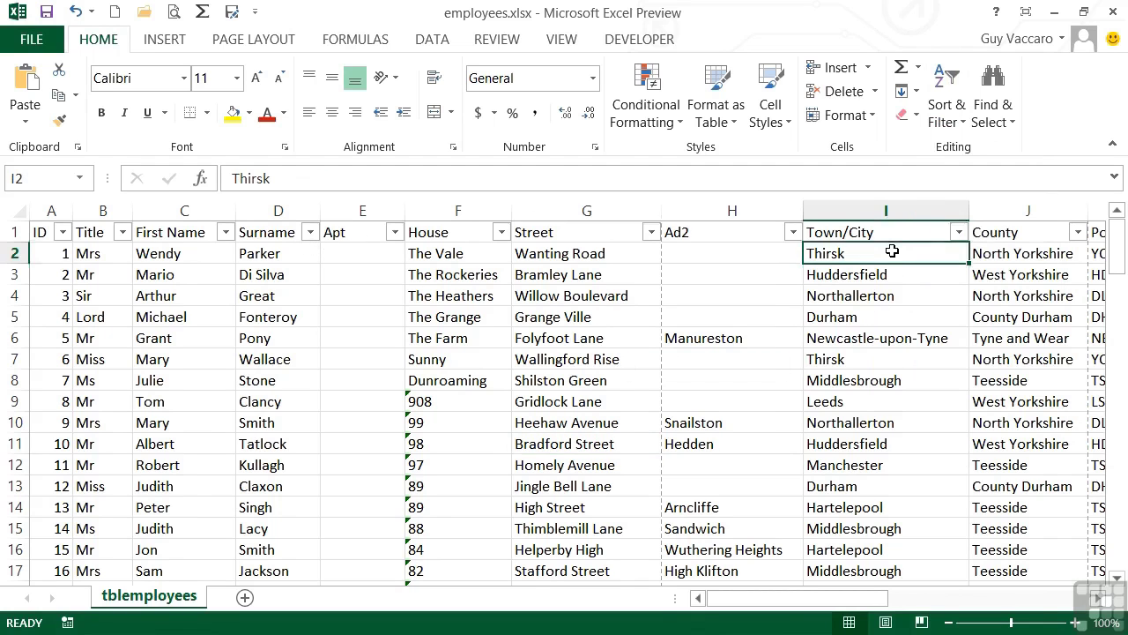
- Filter Town/City to Durham, Hartelepool, Leeds and Manchester only, leaving 33 of 106 records
left_click(958, 233)
left_click_drag(930, 453, 933, 493)
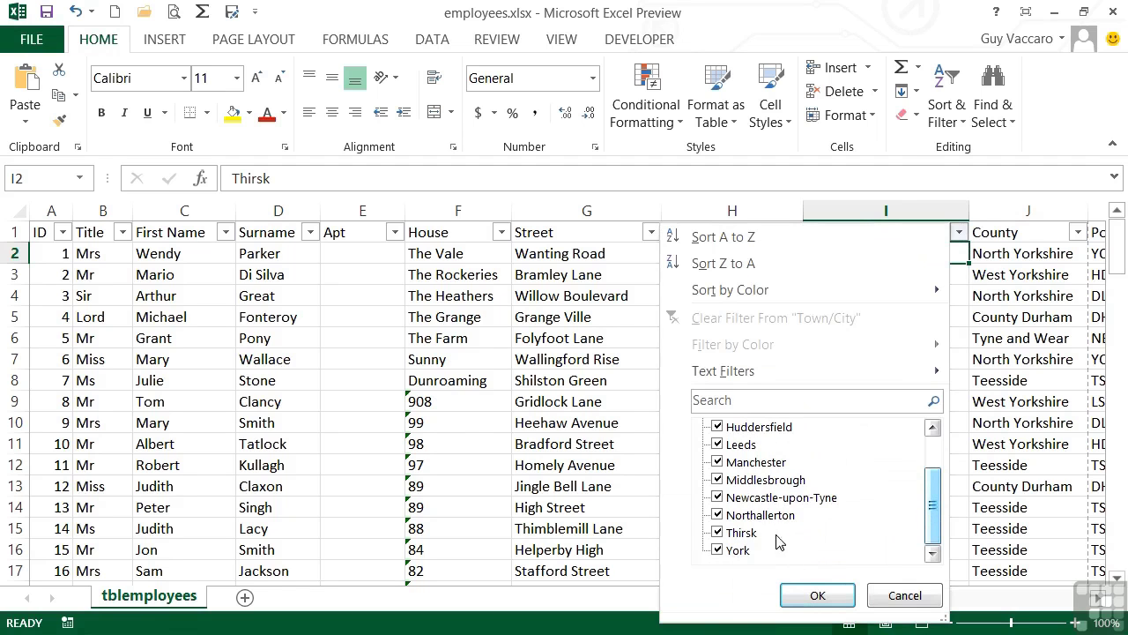
left_click_drag(931, 486, 934, 449)
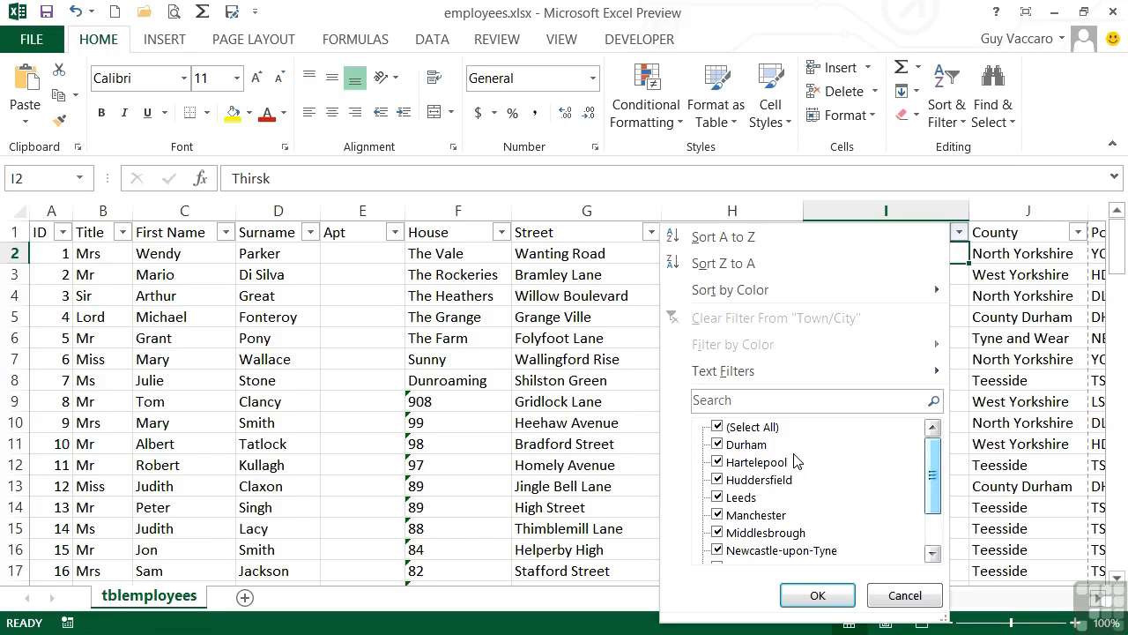
left_click(717, 427)
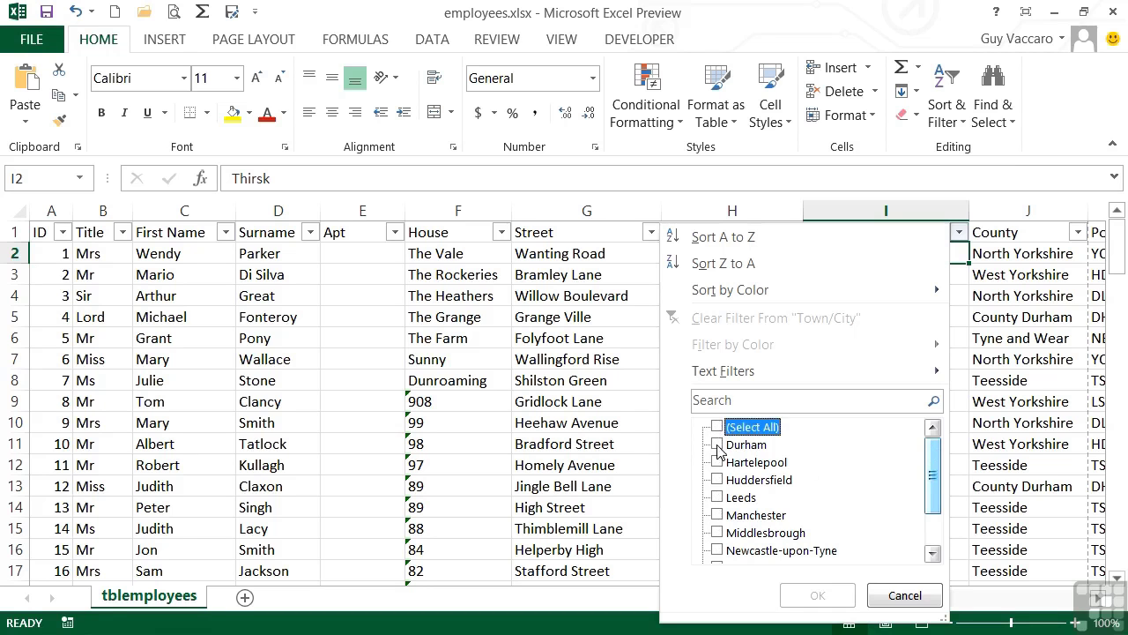
left_click(718, 444)
left_click(718, 462)
left_click(718, 497)
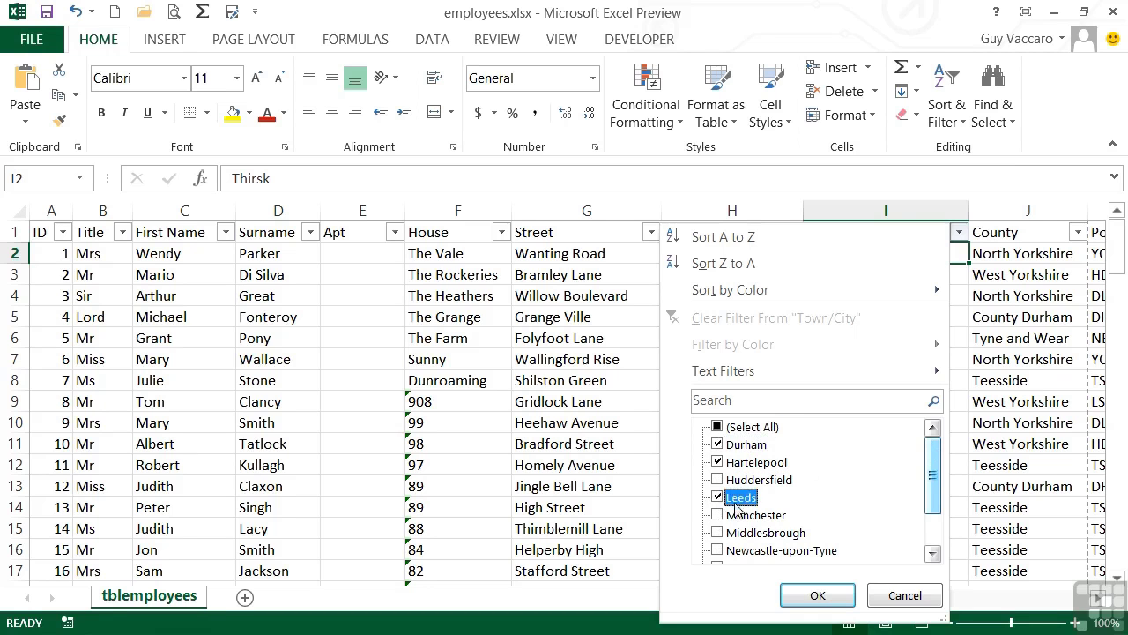
left_click(717, 514)
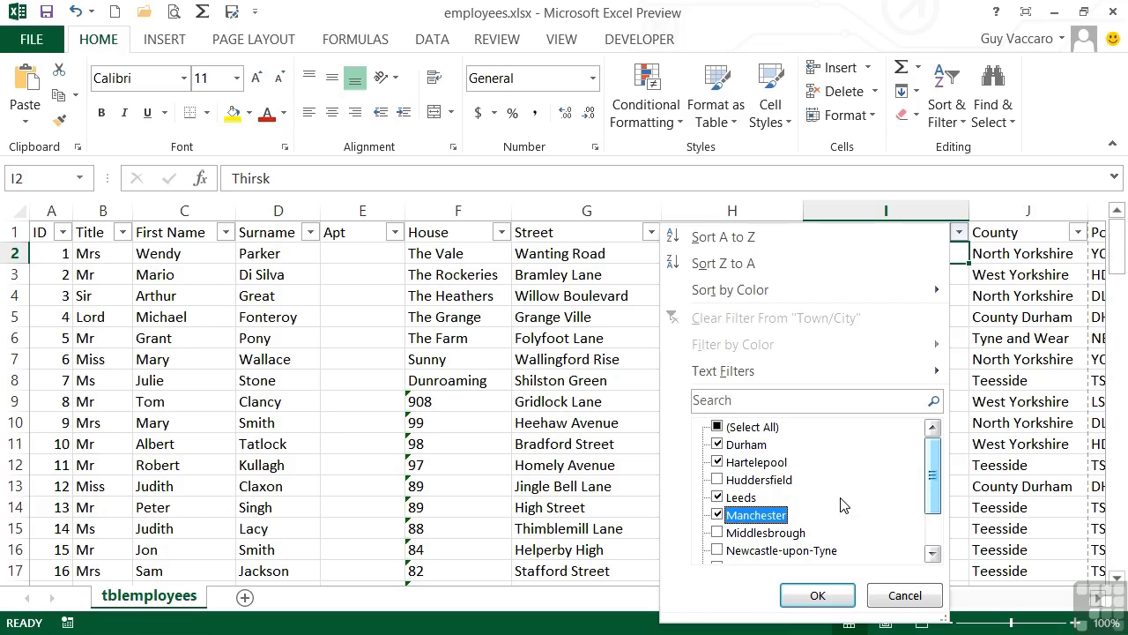
left_click(818, 595)
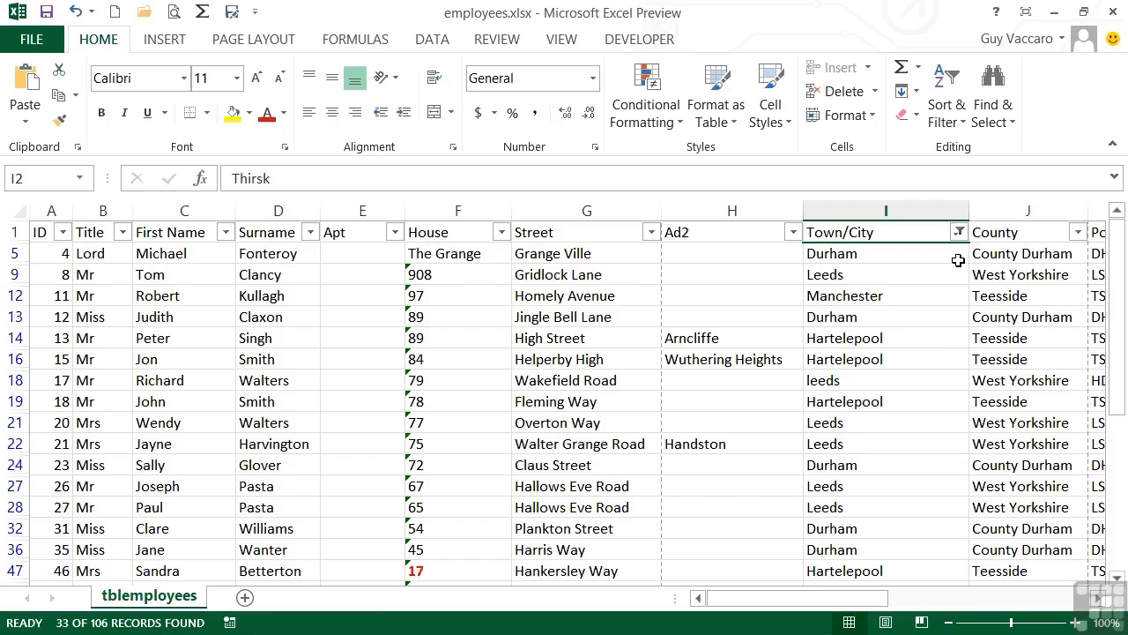
- Scroll to the Dob column and show its filter list, browsing the 1980 and 1976 years
left_click_drag(875, 597, 1009, 600)
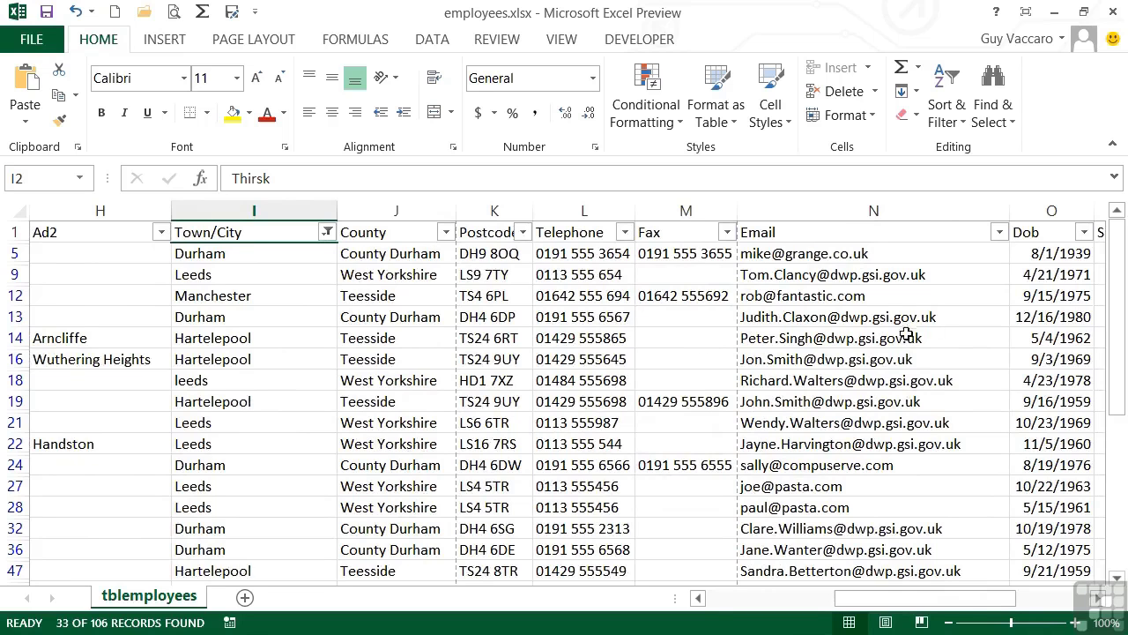
left_click(1083, 232)
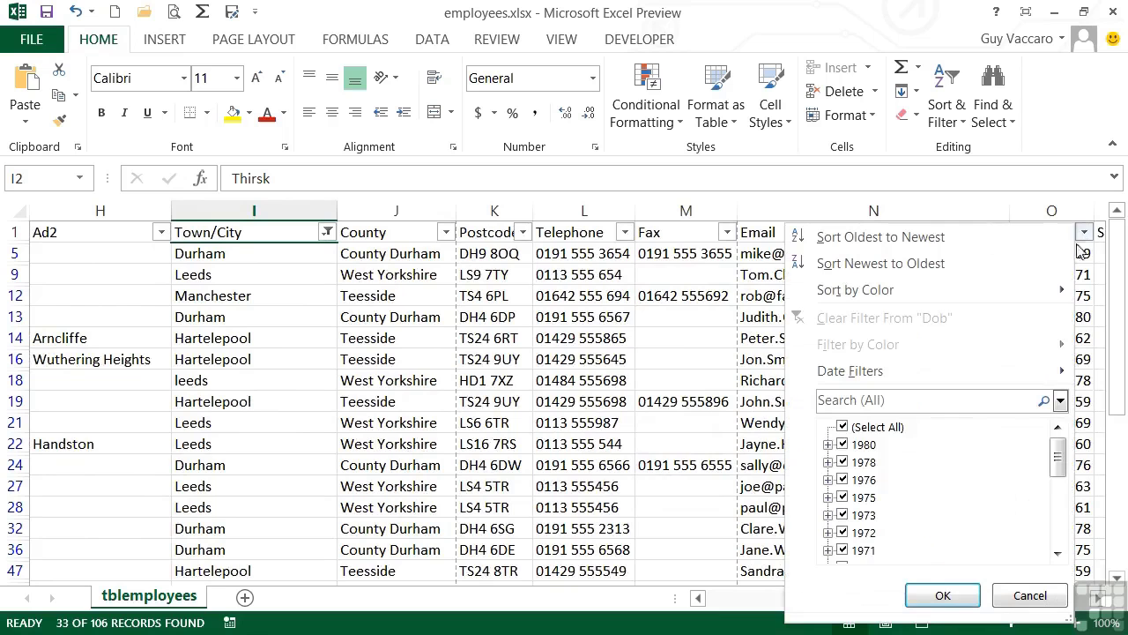
mouse_move(1058, 456)
left_mouse_down()
mouse_move(1057, 544)
mouse_move(1058, 452)
left_mouse_up()
left_click(828, 445)
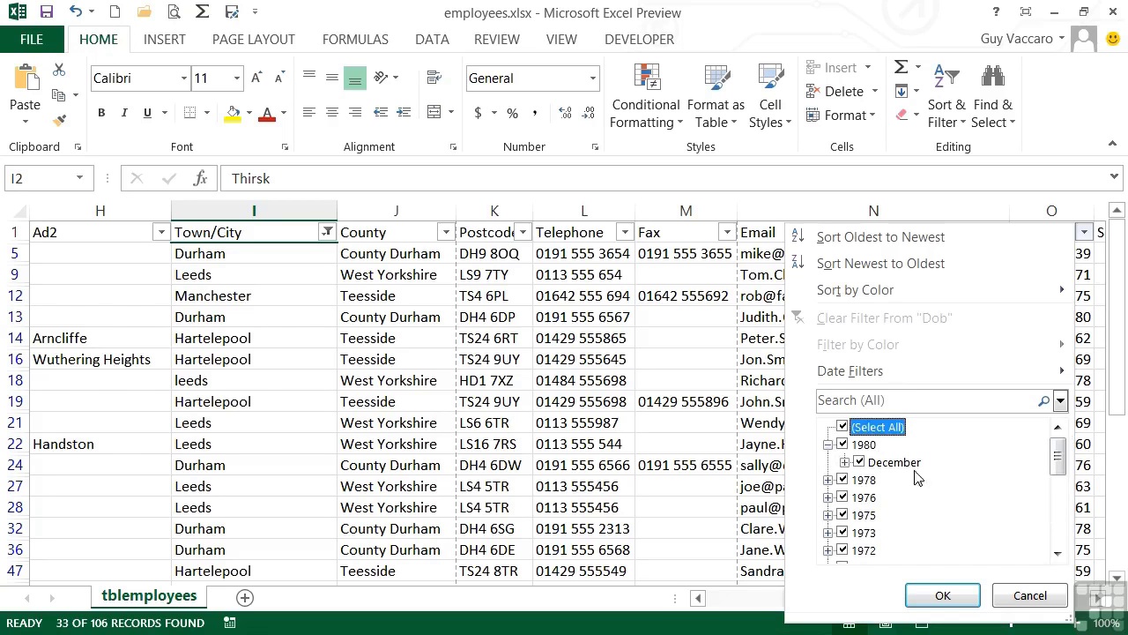
left_click(829, 445)
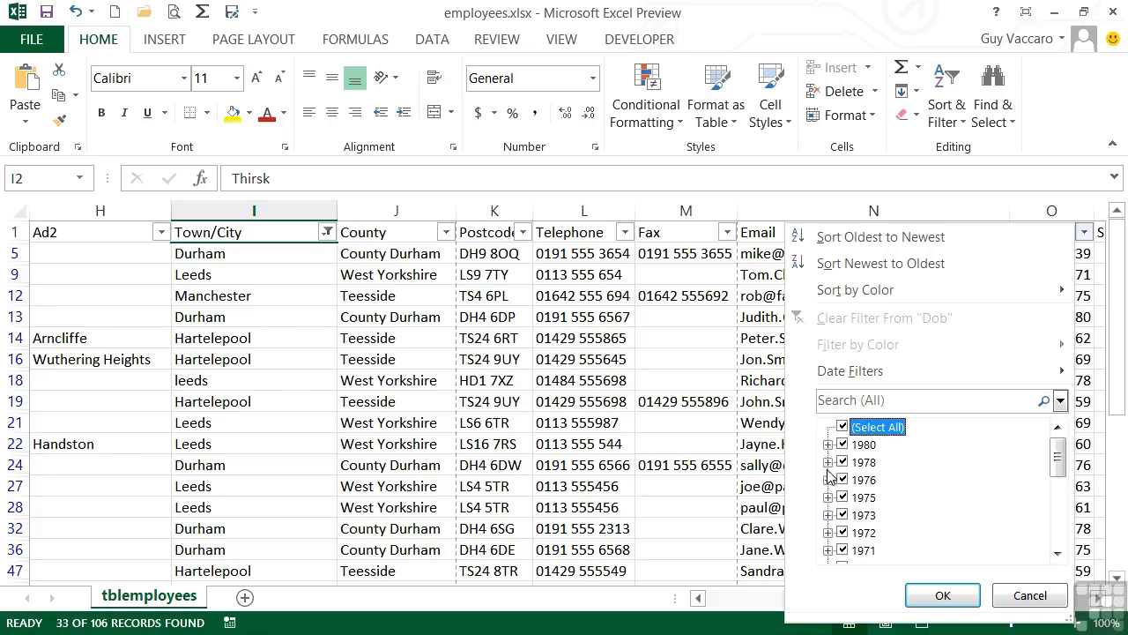
left_click(828, 480)
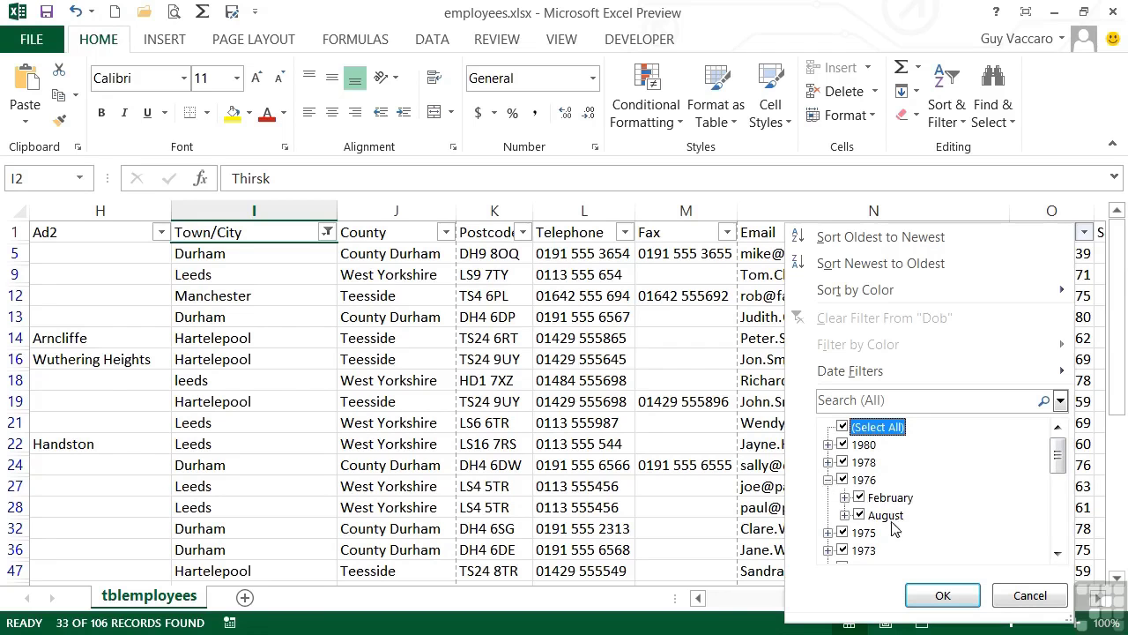
left_click(828, 480)
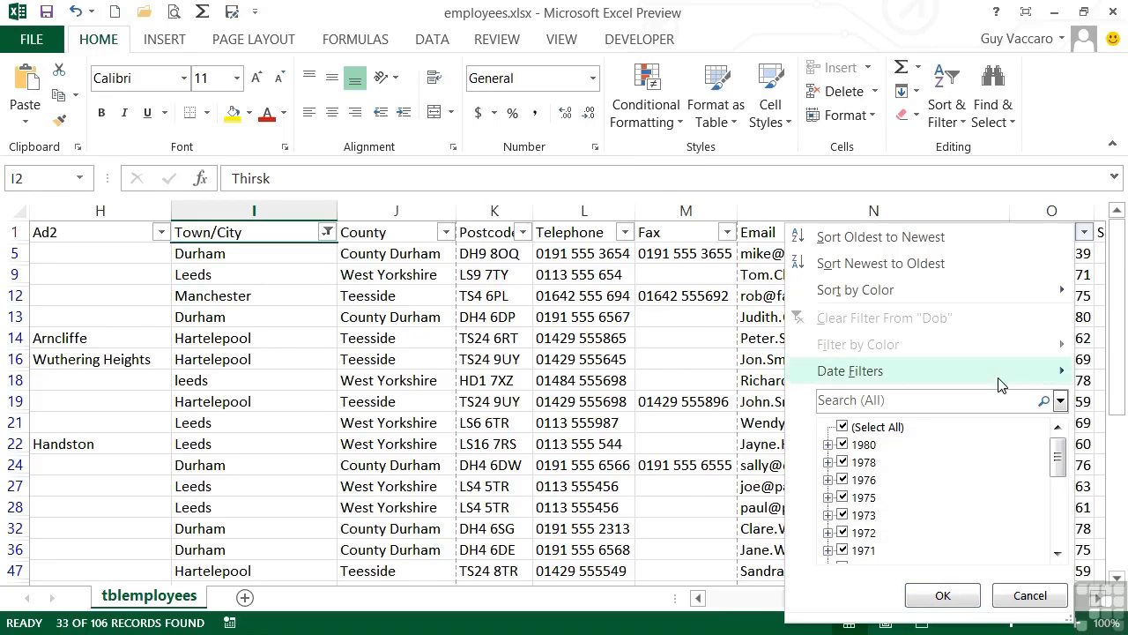
mouse_move(1001, 383)
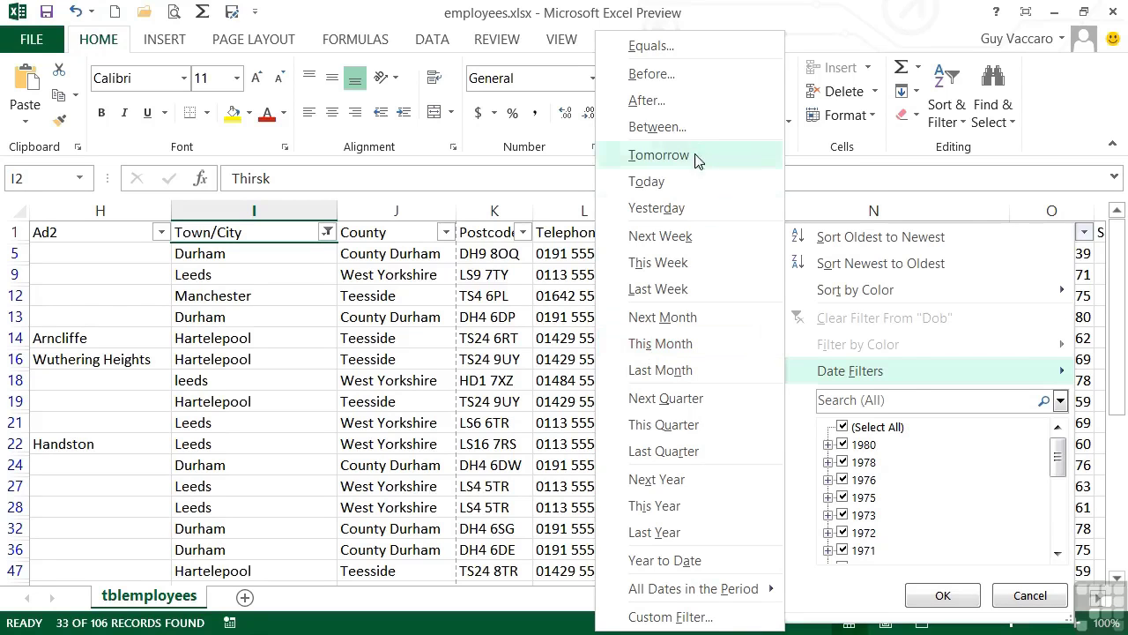
- Filter Dob to after 1/1/1971 and before 12/31/1978, leaving 12 of 106 records
left_click(697, 129)
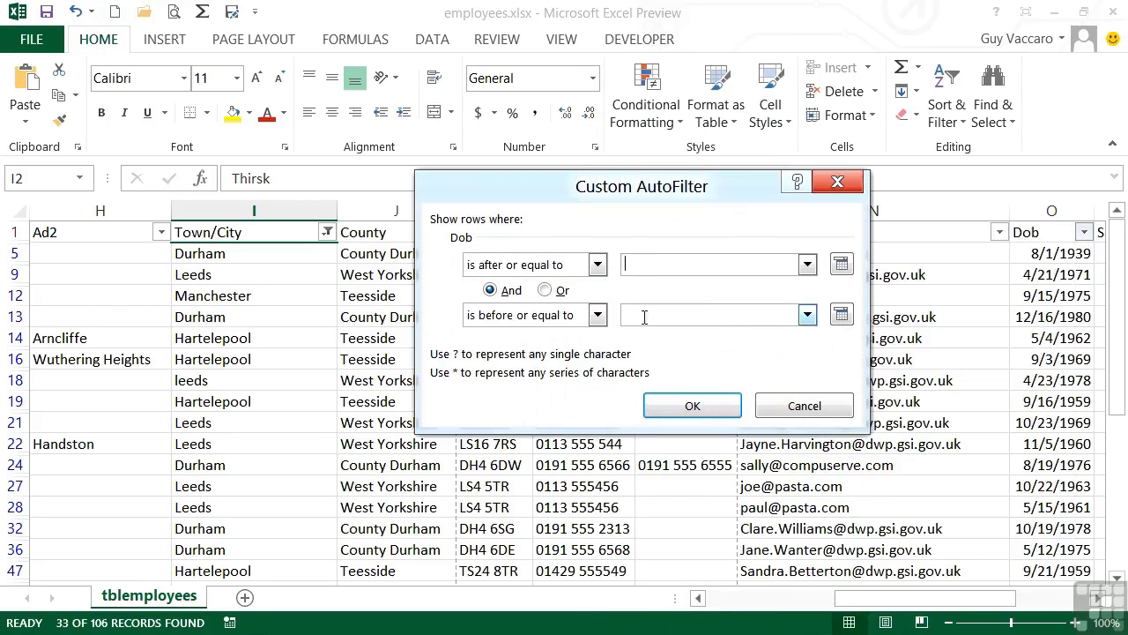
left_click(597, 264)
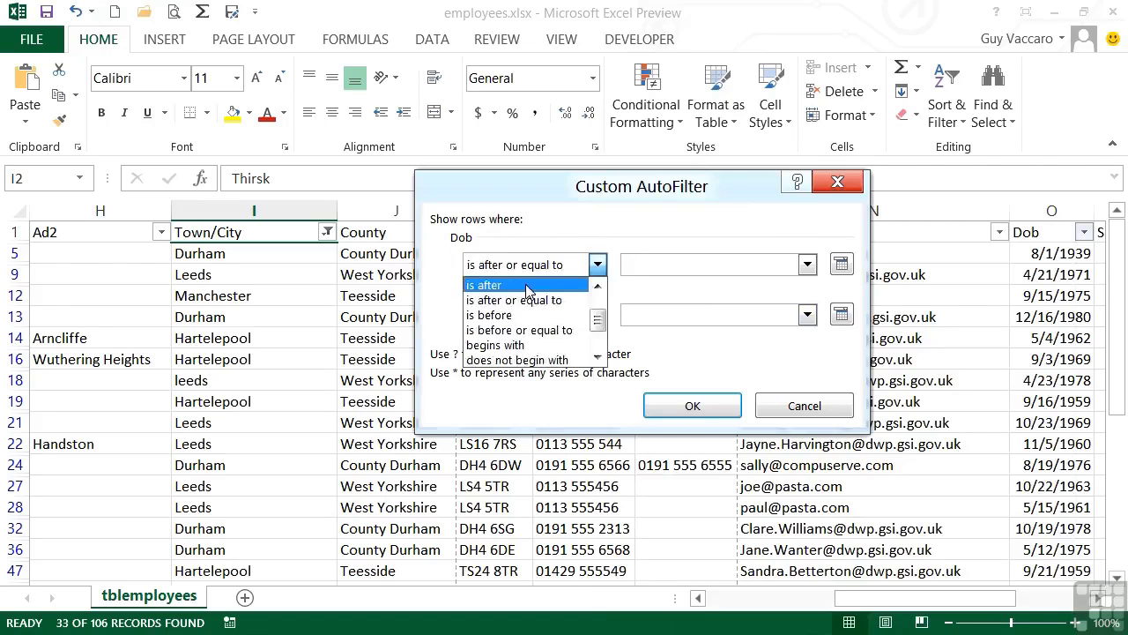
left_click(528, 294)
left_click(653, 264)
type("1/")
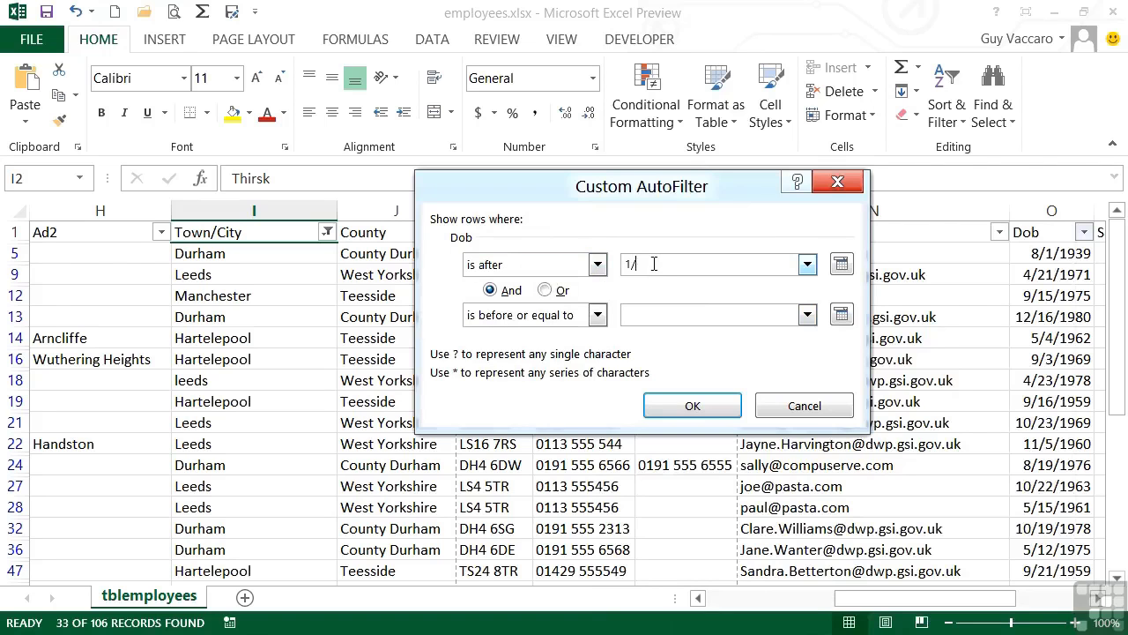
type("1/1971")
left_click(598, 316)
left_click(552, 396)
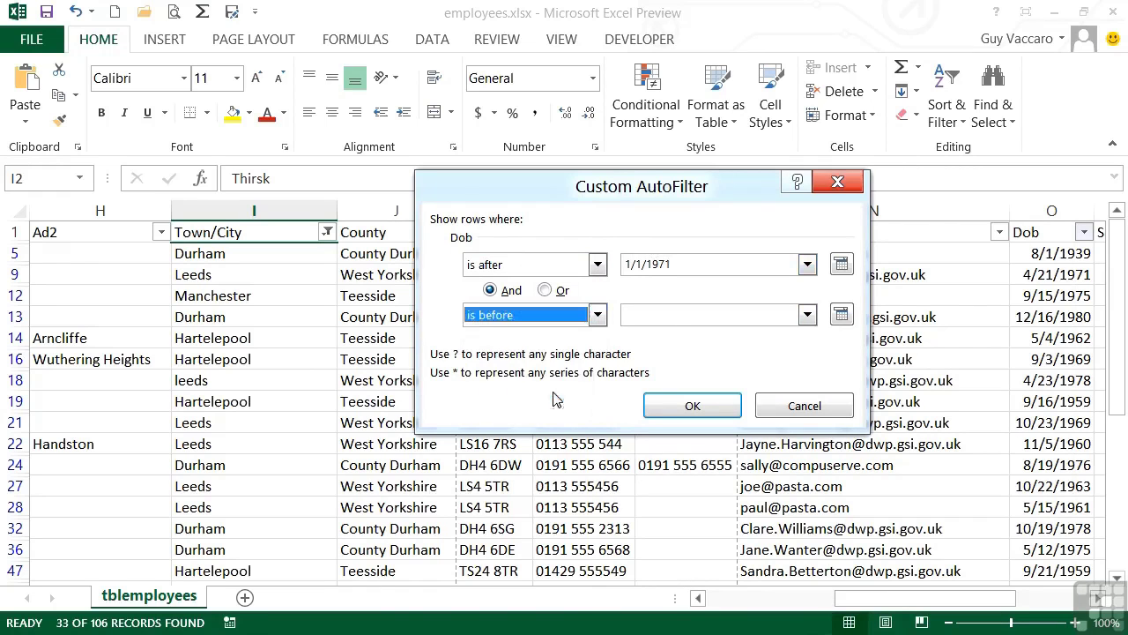
left_click(671, 315)
type("12/31/1978")
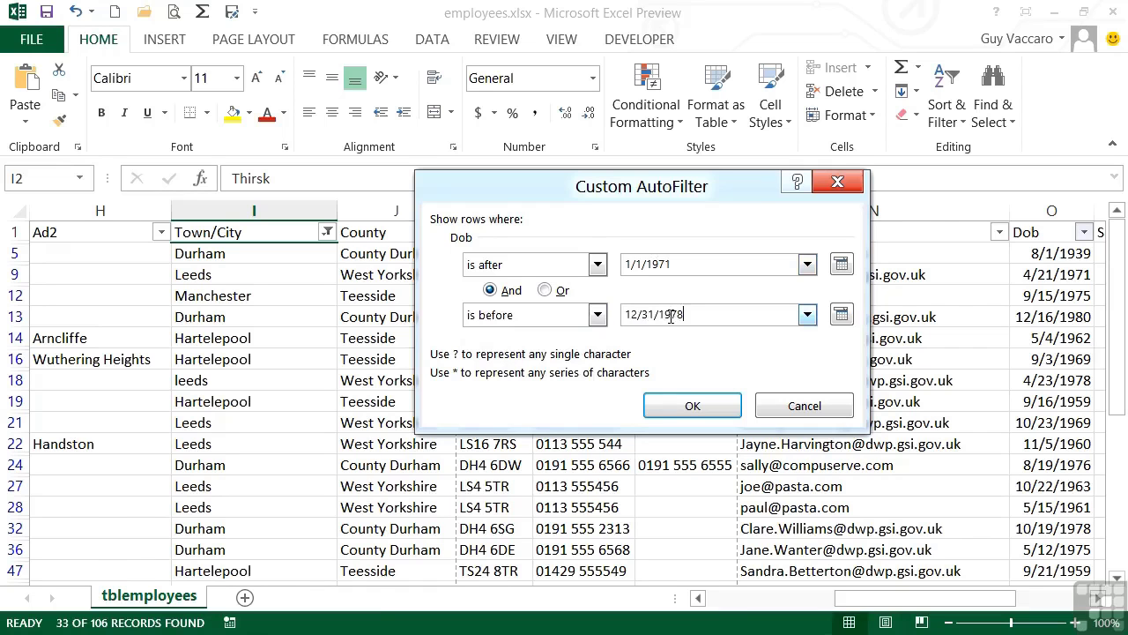
left_click(689, 404)
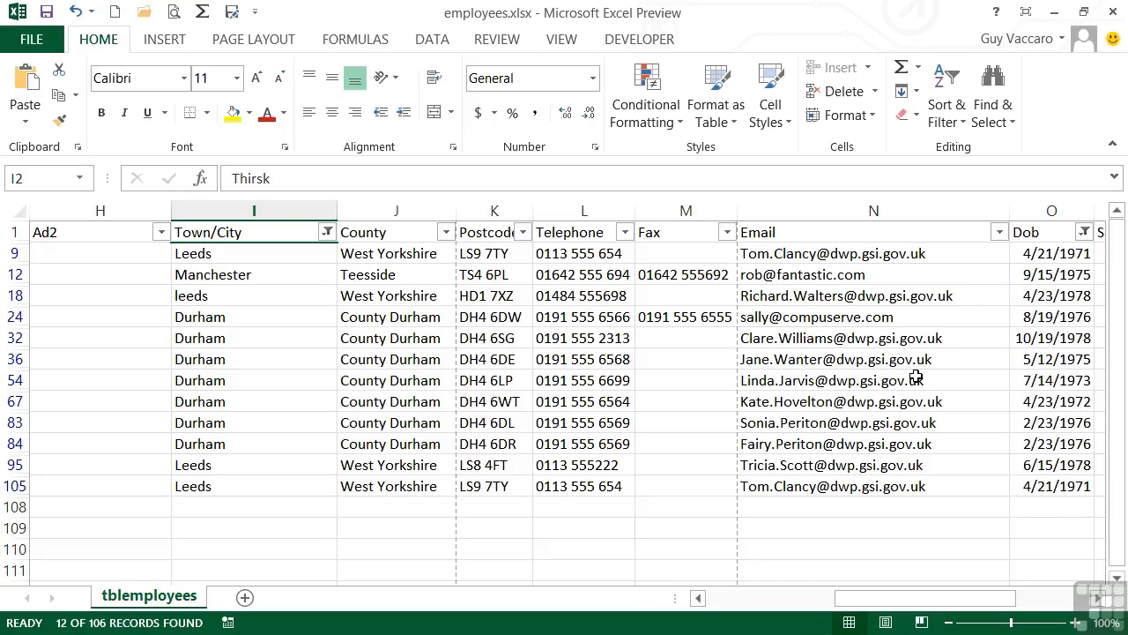
left_click(326, 233)
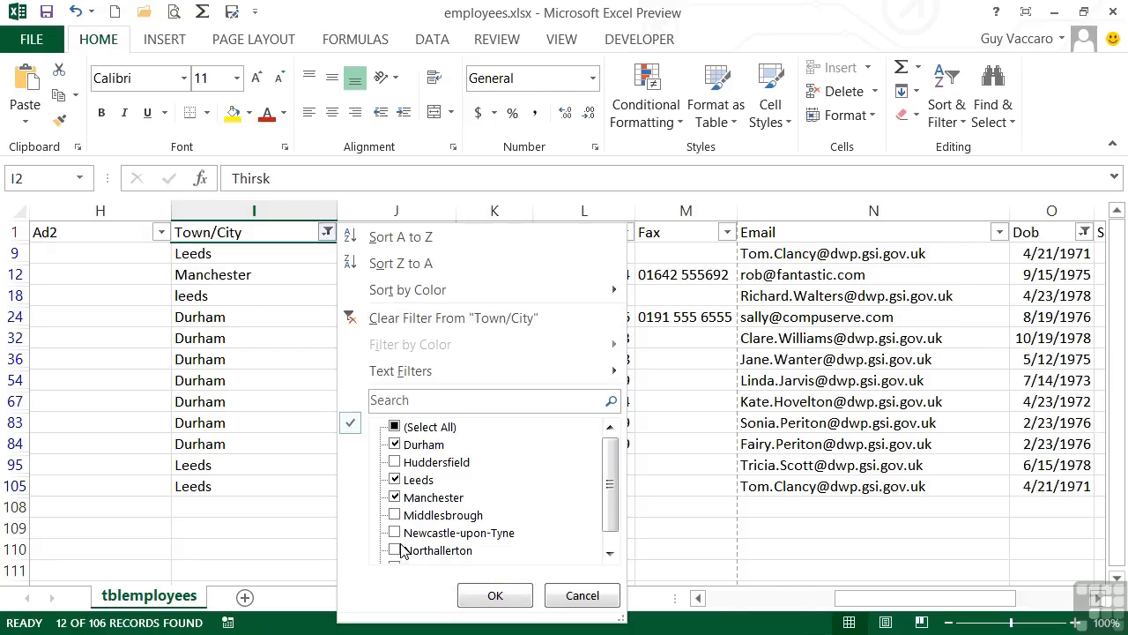
left_click(451, 319)
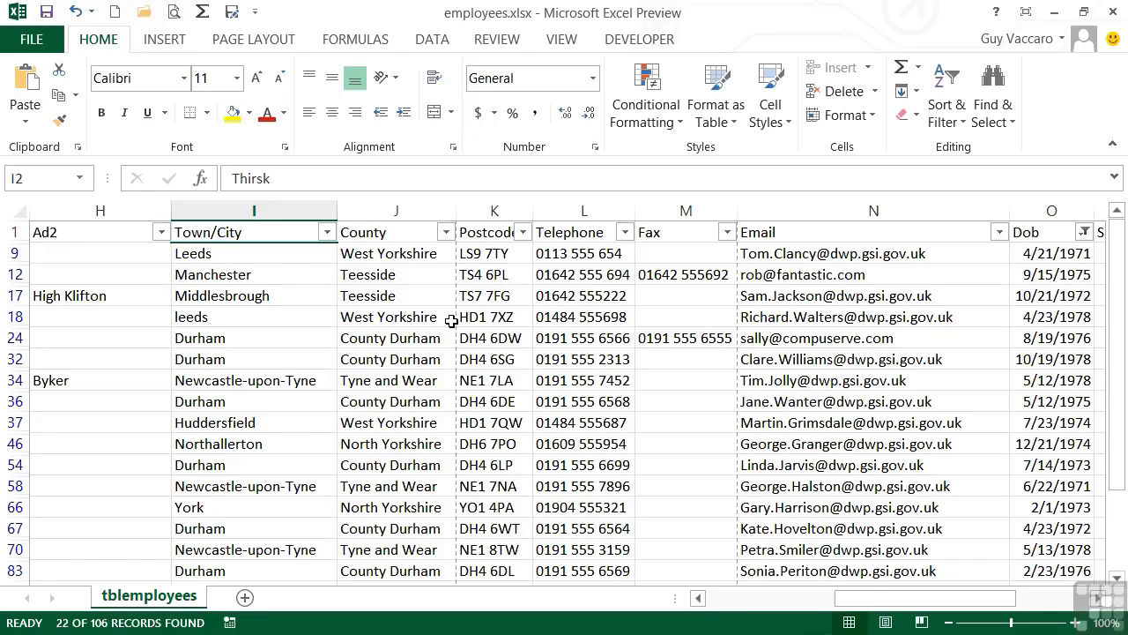
left_click(1084, 233)
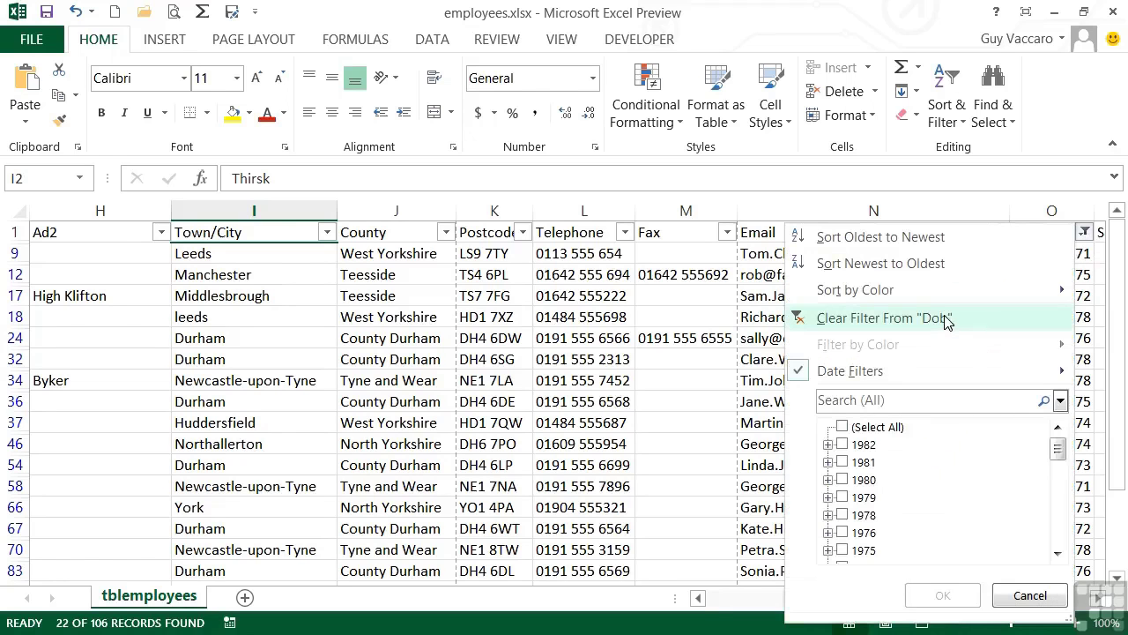
mouse_move(941, 374)
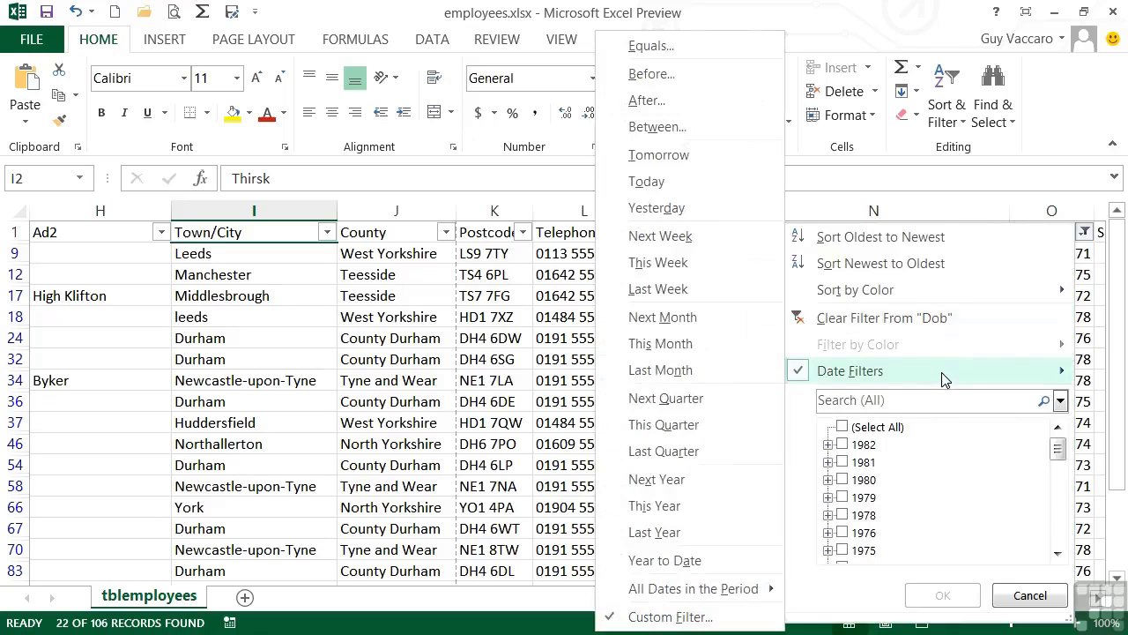
left_click(670, 127)
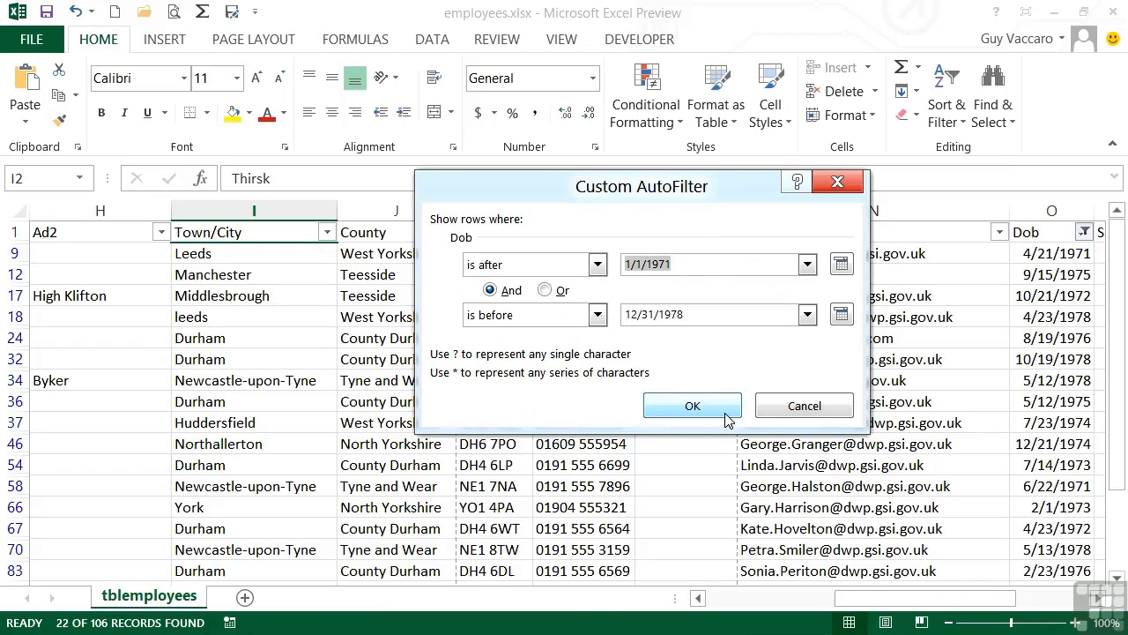
left_click(791, 405)
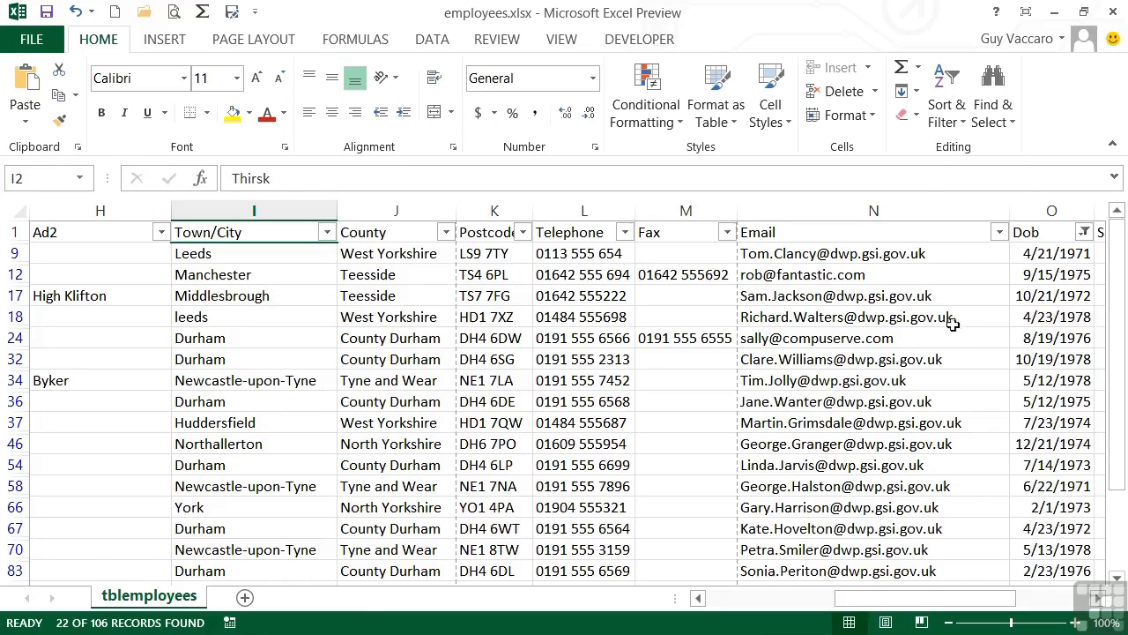
- Clear the Dob filter to show all employees, then switch table filtering off
left_click(949, 123)
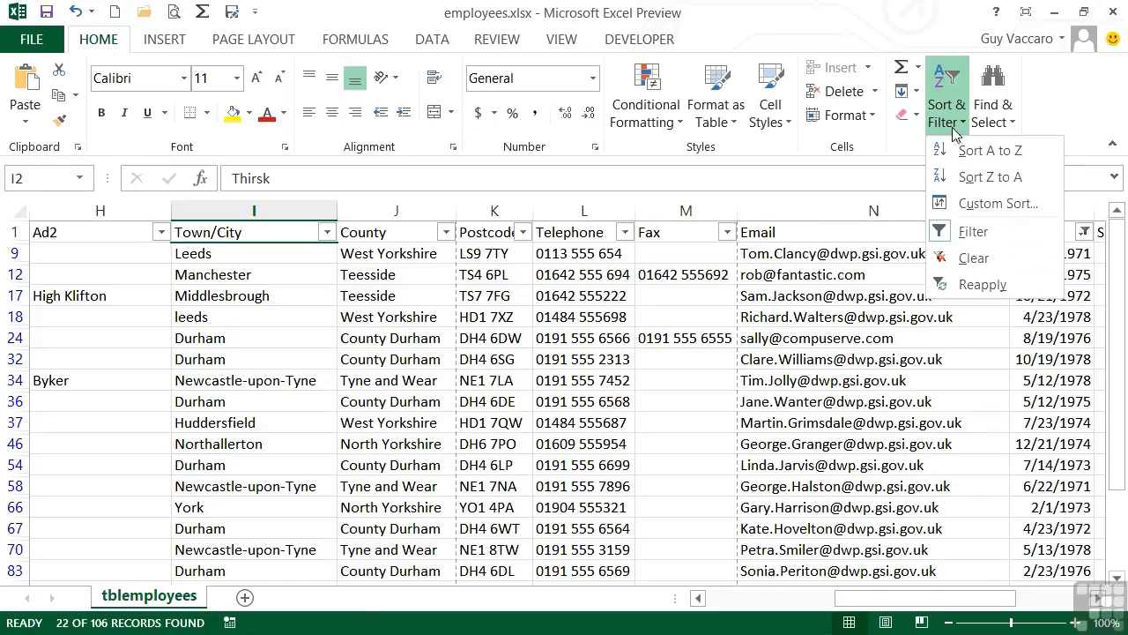
left_click(974, 259)
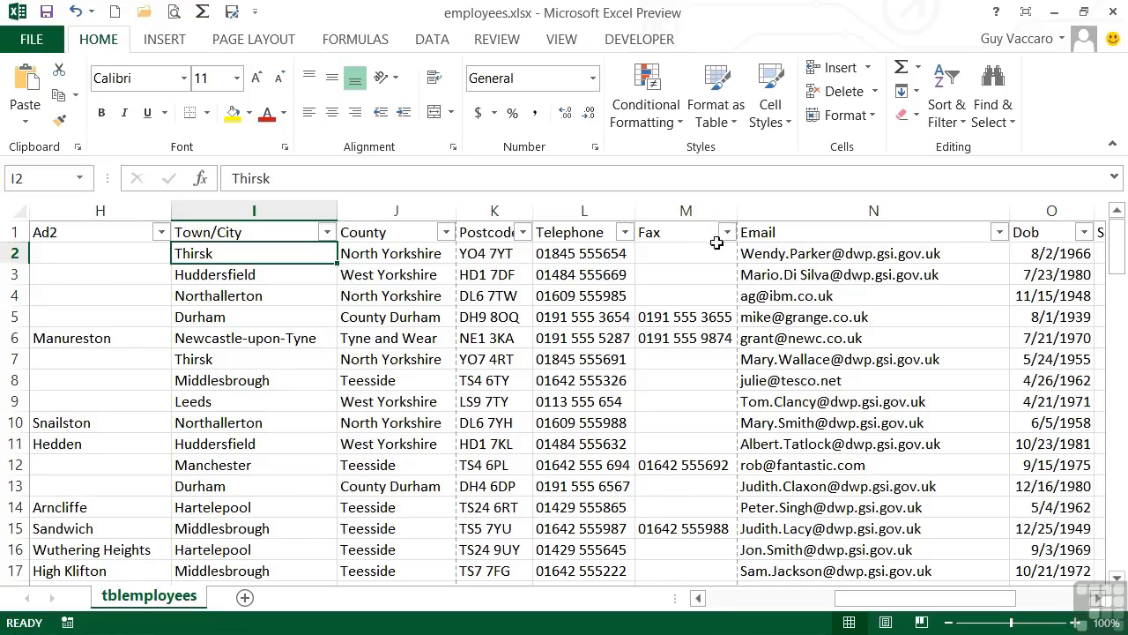
left_click(949, 126)
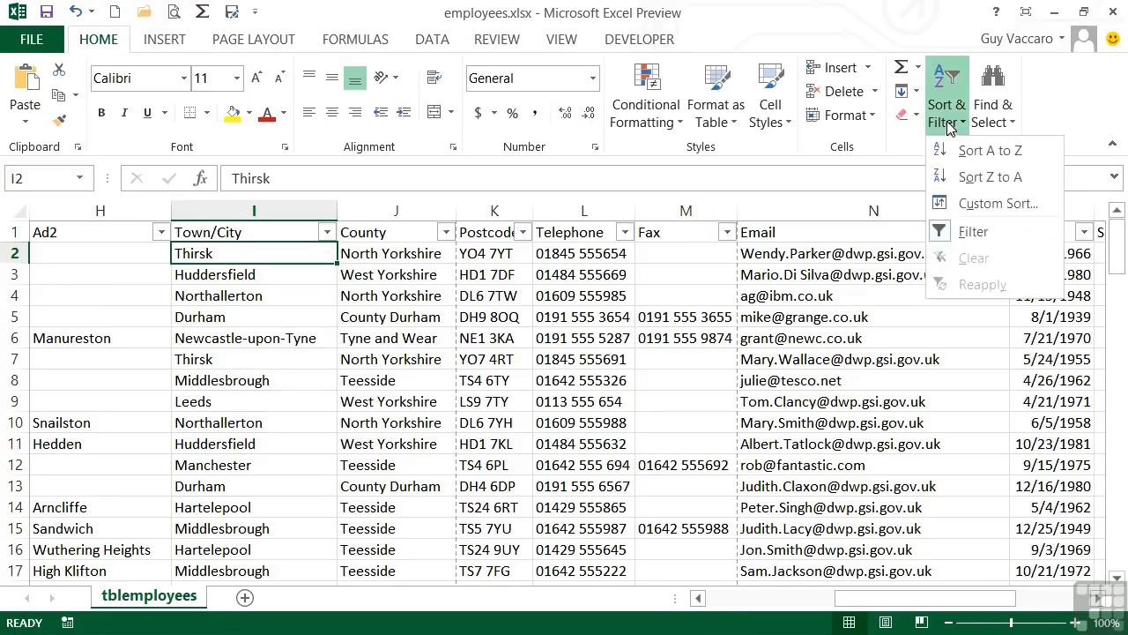
left_click(978, 234)
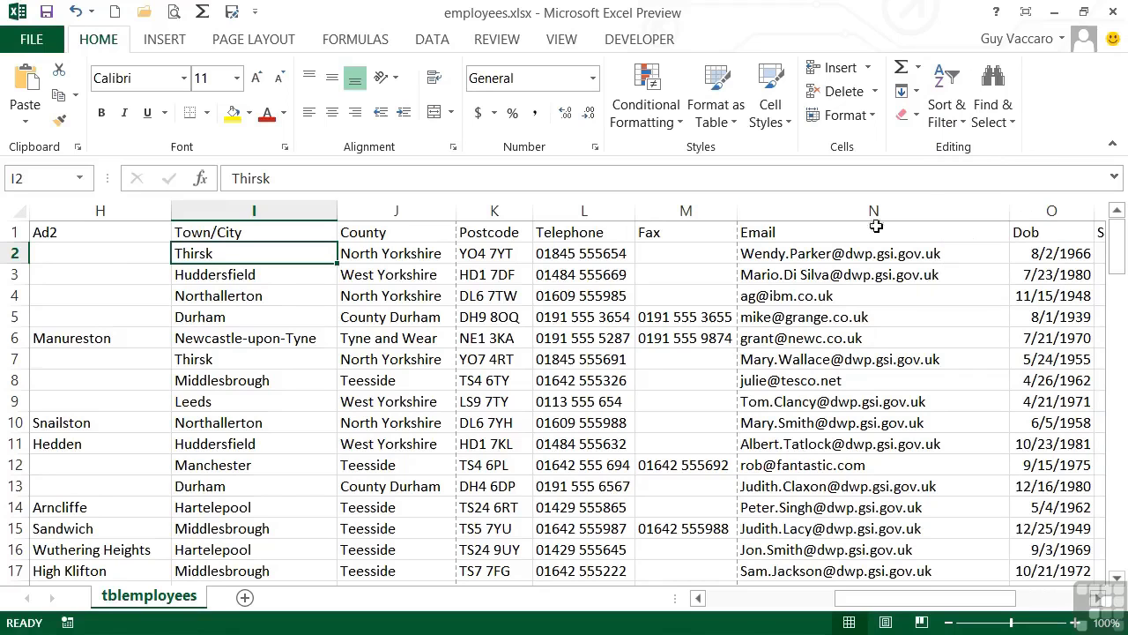
- Re-enable filtering and keep only Salary less than 20000, leaving 52 of 106 records
left_click(434, 41)
left_click(518, 96)
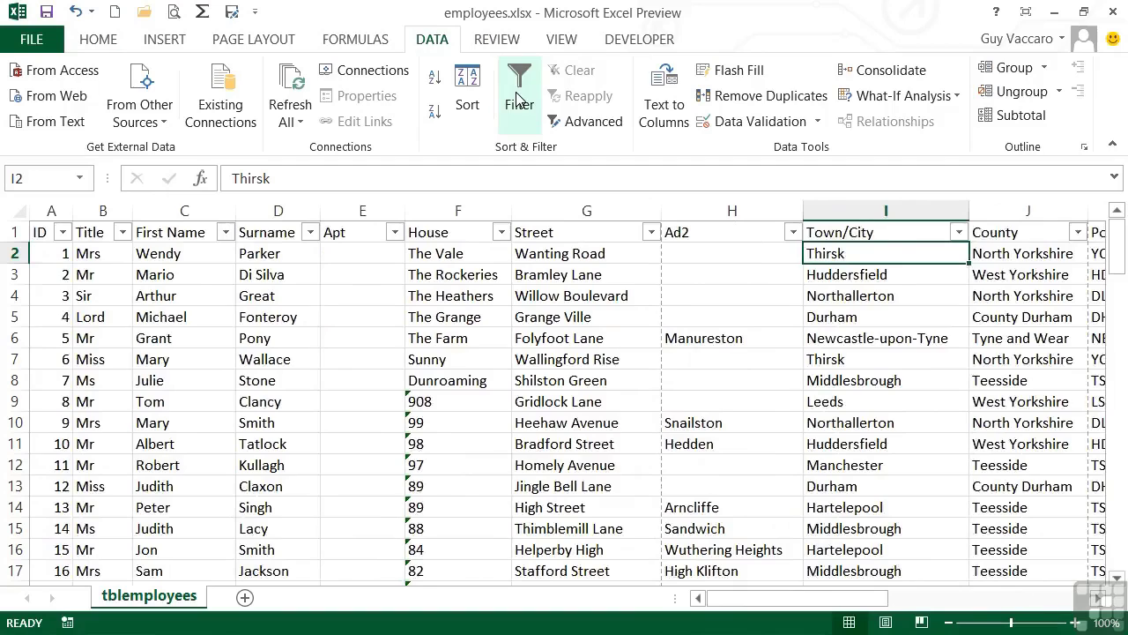
left_click_drag(884, 601, 1033, 597)
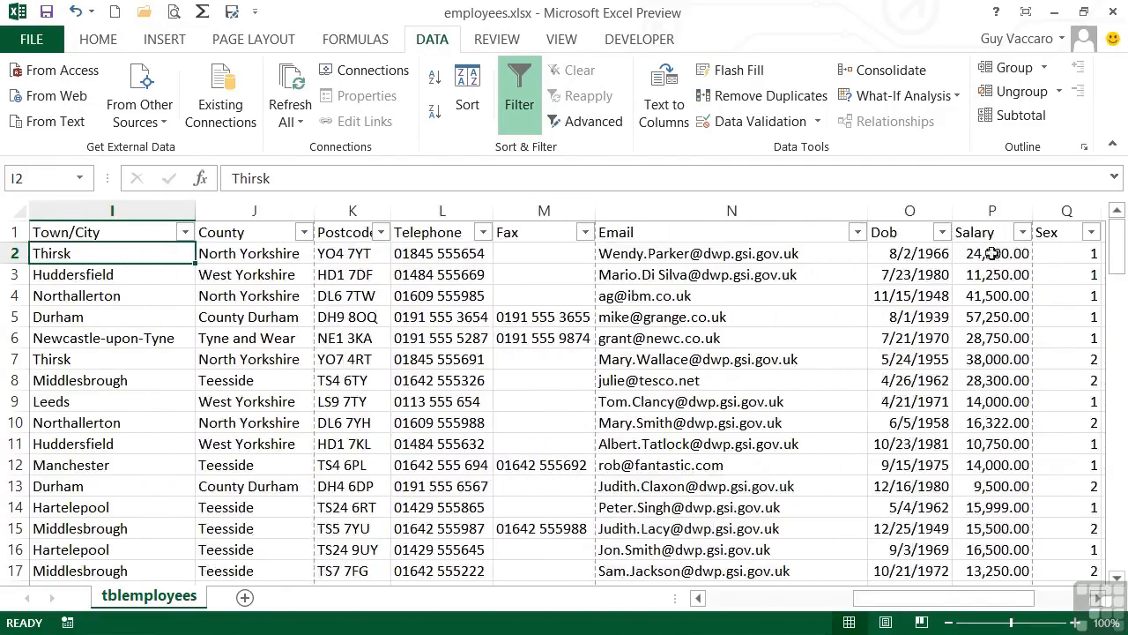
left_click(1022, 232)
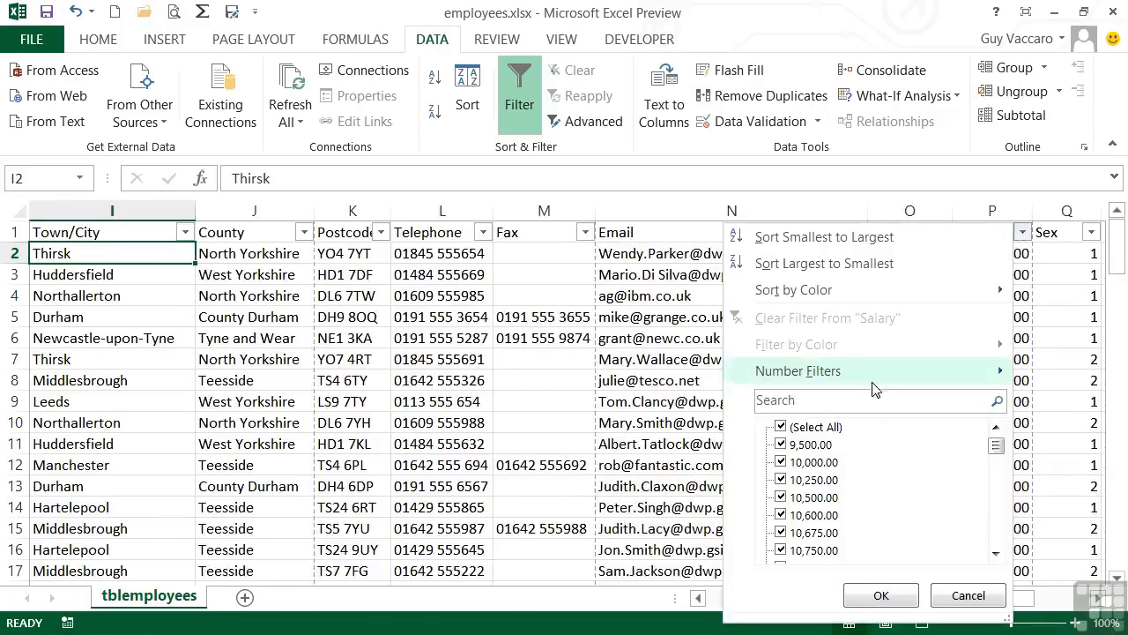
mouse_move(875, 376)
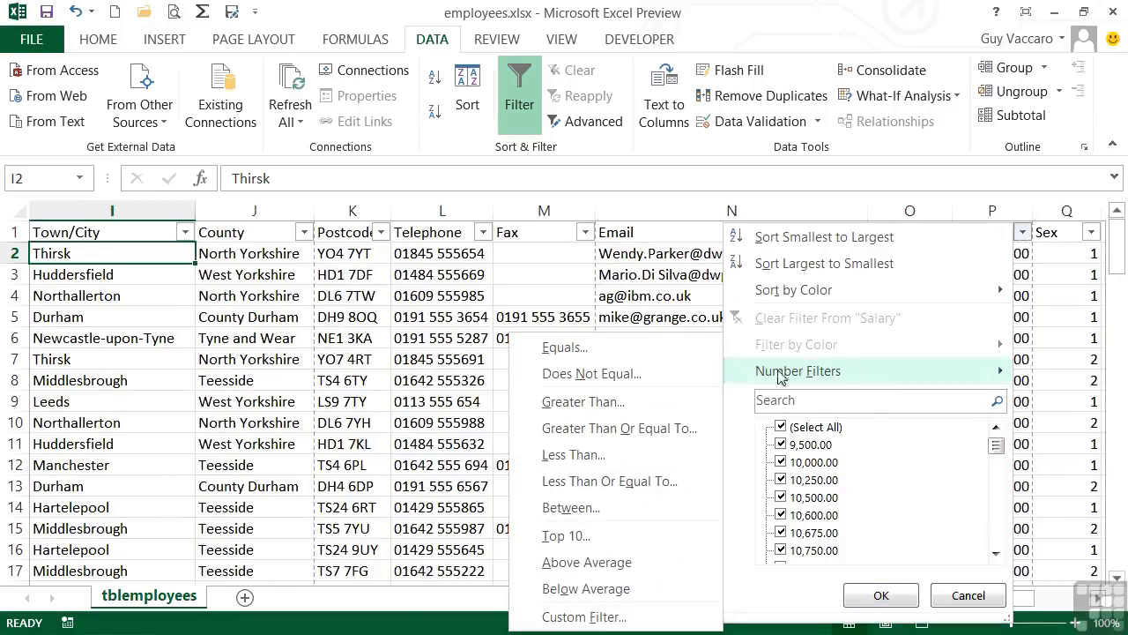
left_click(601, 455)
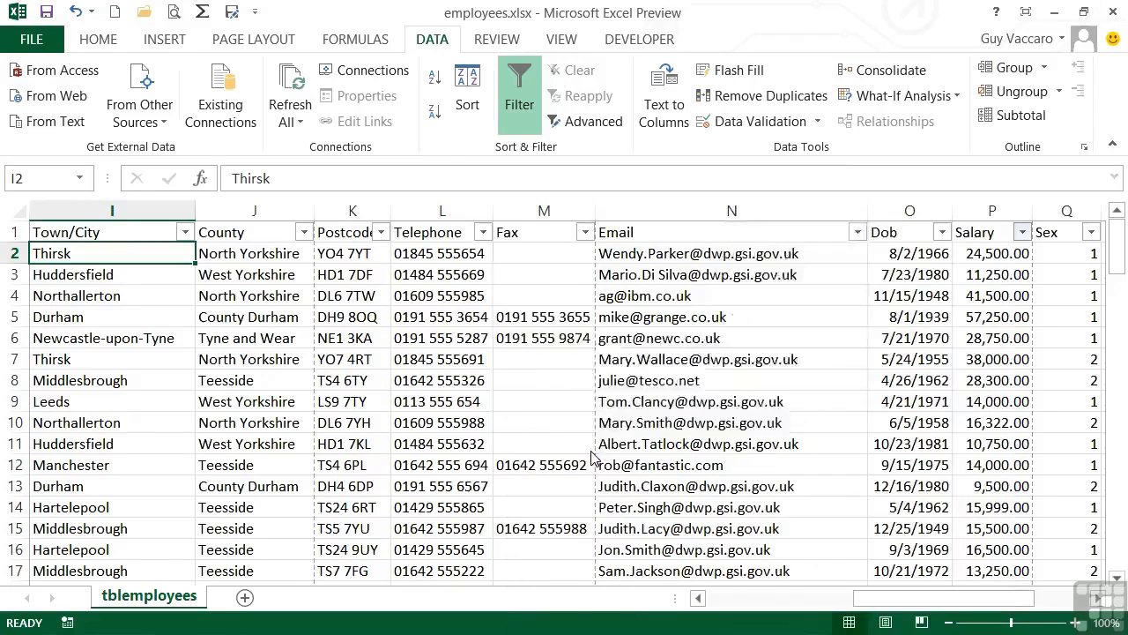
left_click(708, 262)
type("200")
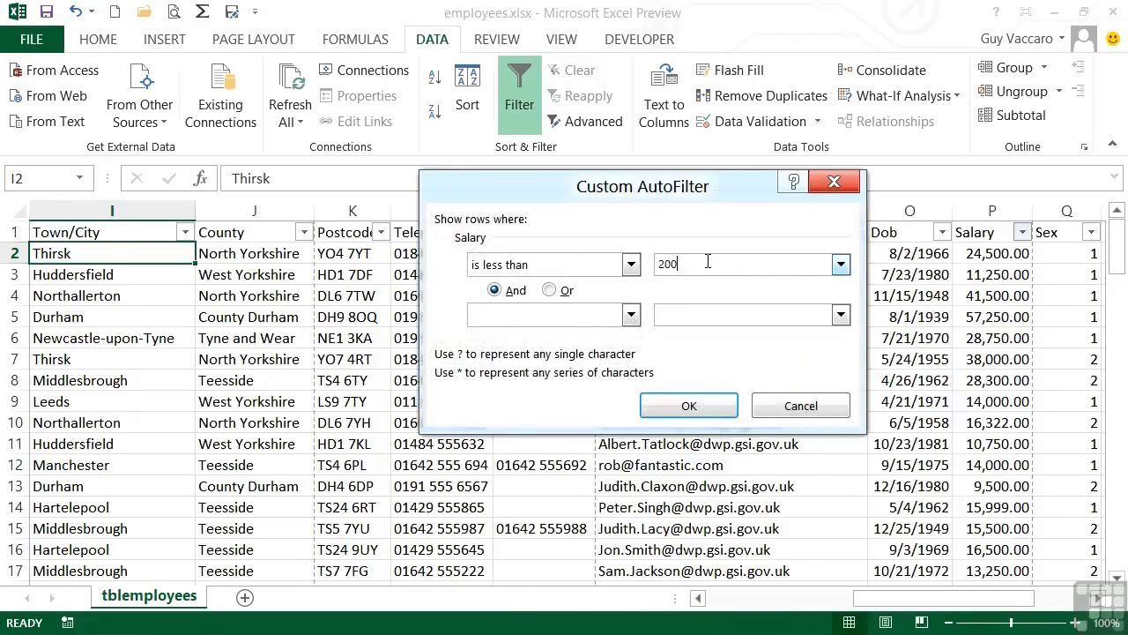
type("00")
left_click(688, 409)
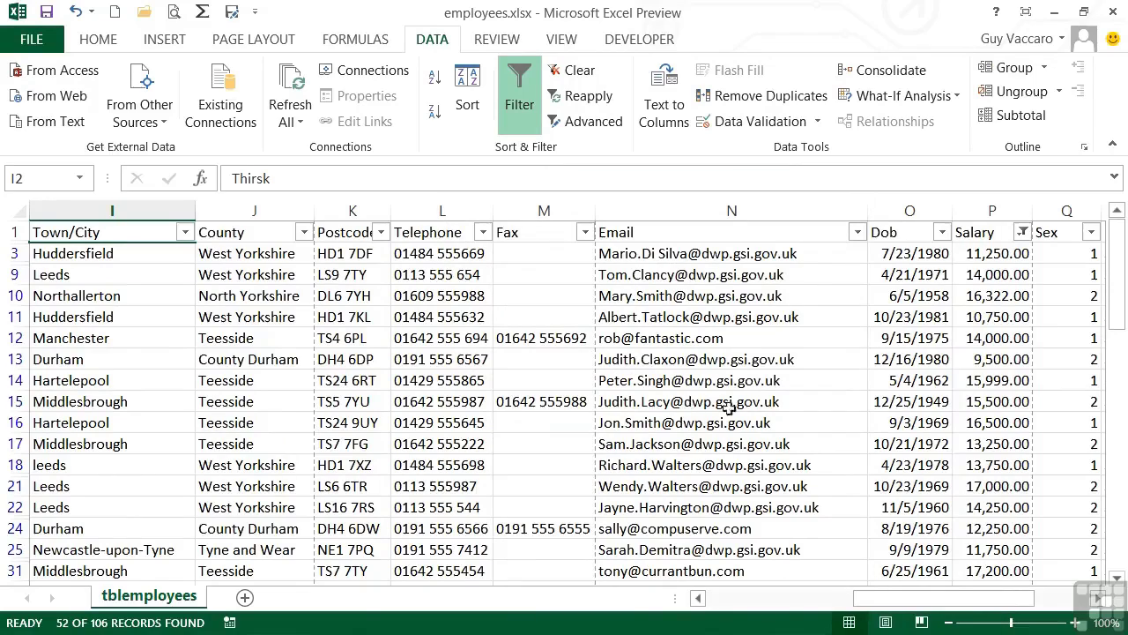
- Exclude Sex value 2 so only Sex 1 remains, leaving 25 of 106 records
left_click(1022, 380)
scroll(1002, 436, "down", 4)
scroll(1003, 436, "down", 4)
scroll(1003, 436, "up", 11)
left_click(1014, 418)
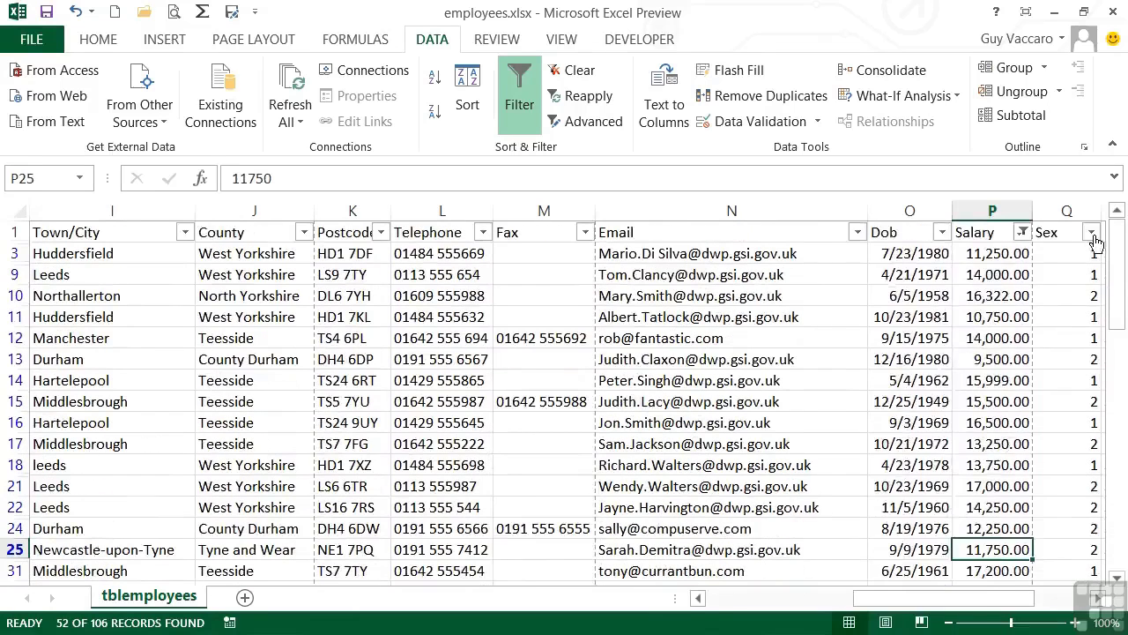
left_click(1092, 234)
left_click(858, 465)
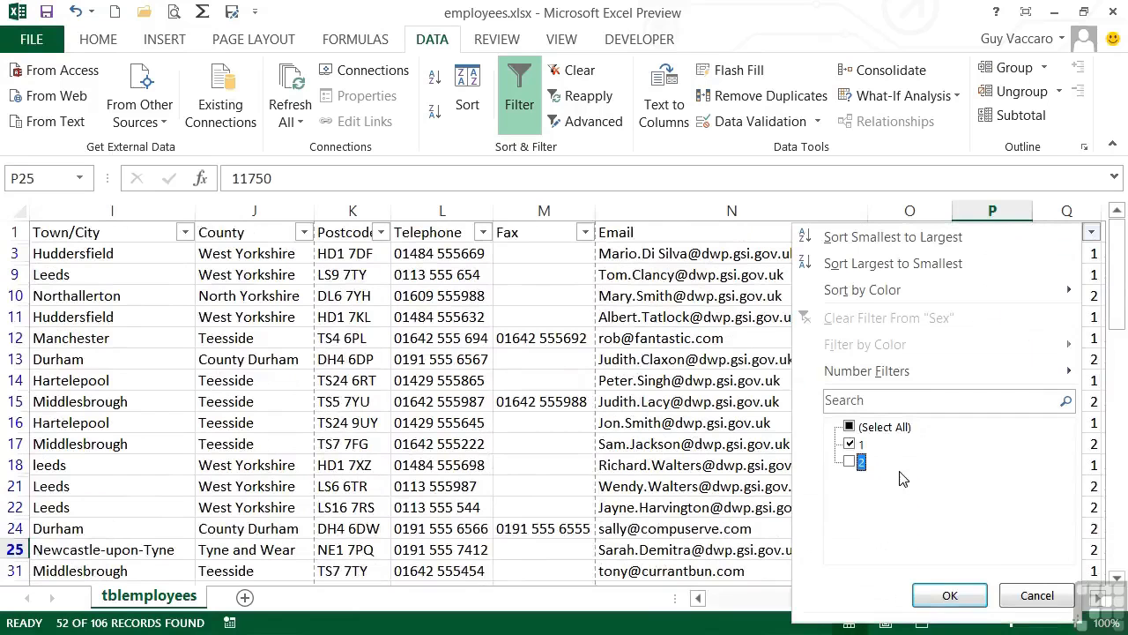
left_click(962, 596)
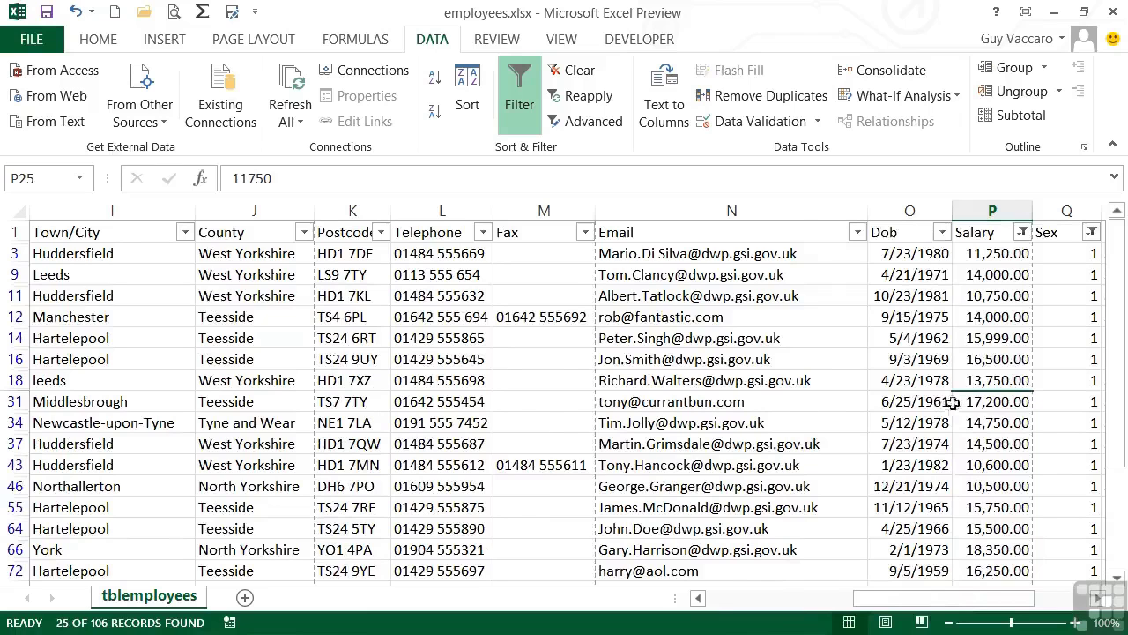
left_click(140, 295)
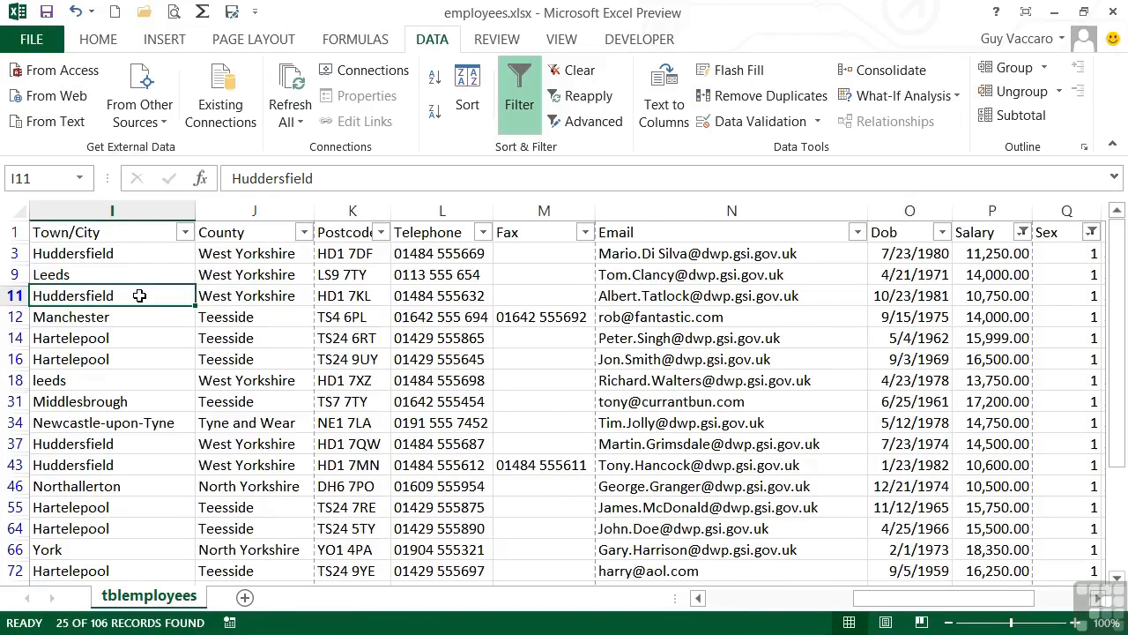
- Select the whole filtered table, add a new Sheet1, and copy the filtered rows
key("ctrl+a")
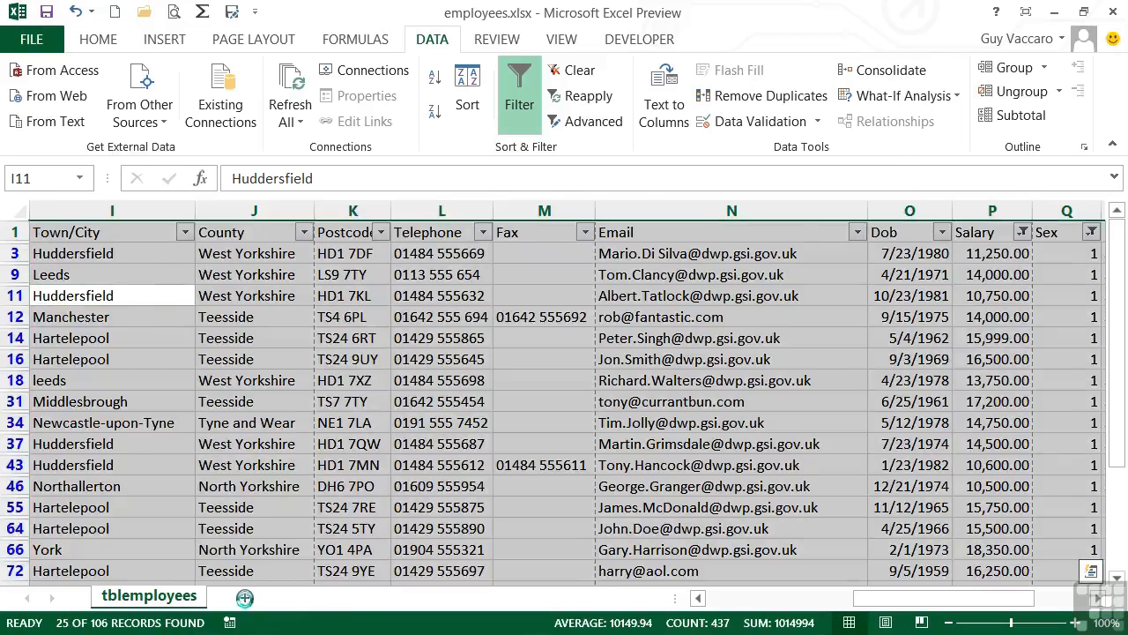
left_click(245, 597)
left_click(150, 597)
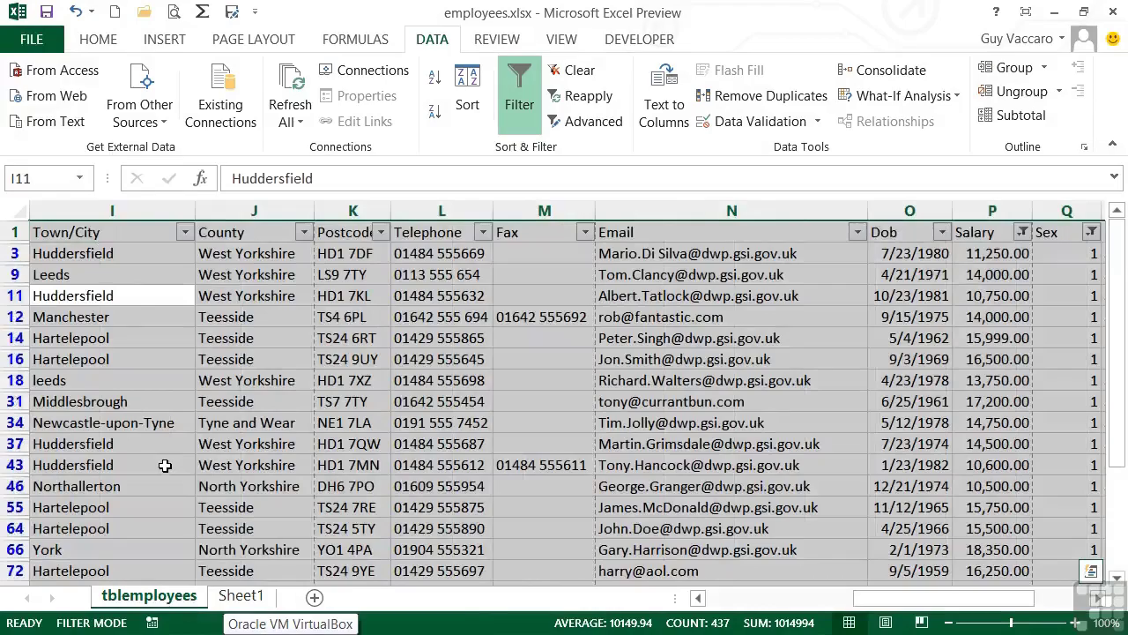
key("ctrl+c")
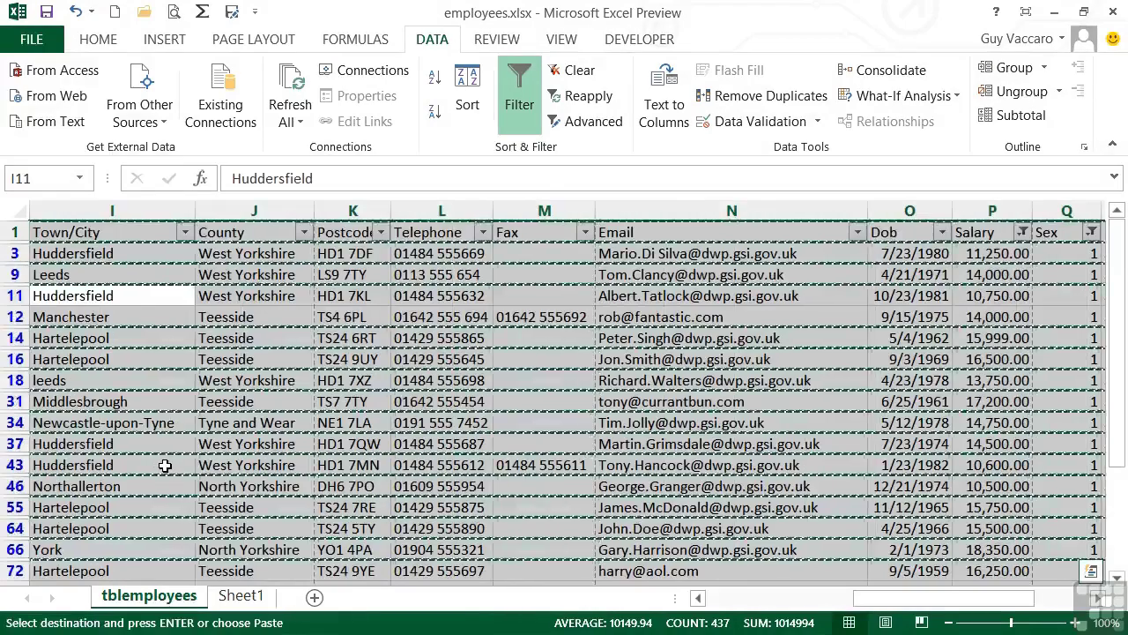
- Paste the filtered rows into Sheet1 at A1, then return to tblemployees
left_click(250, 598)
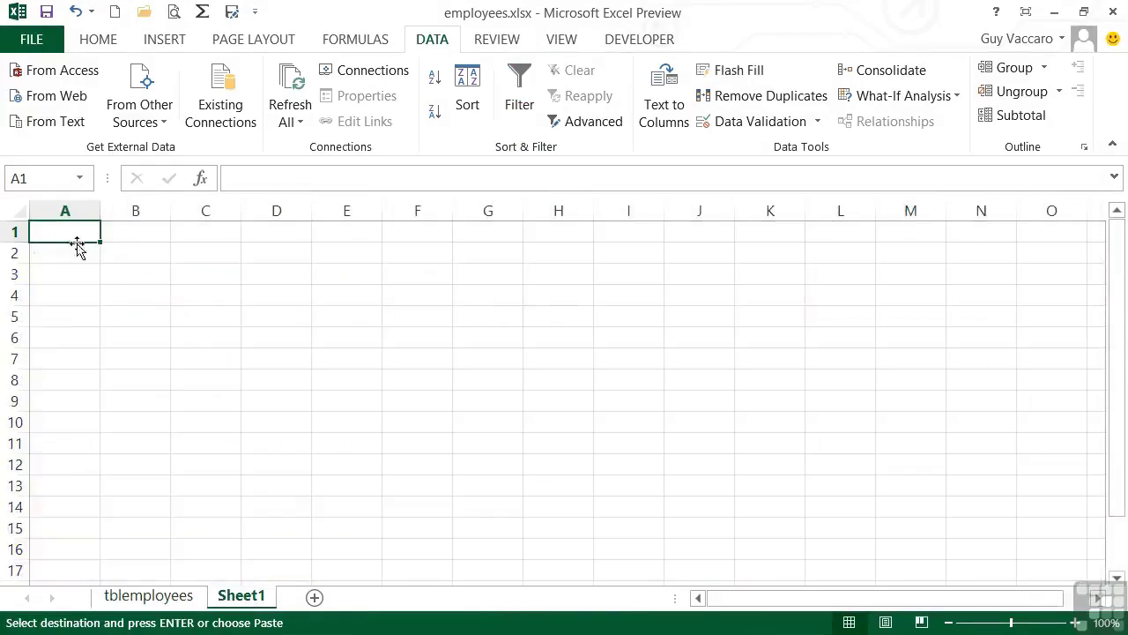
key("ctrl+v")
scroll(141, 359, "down", 5)
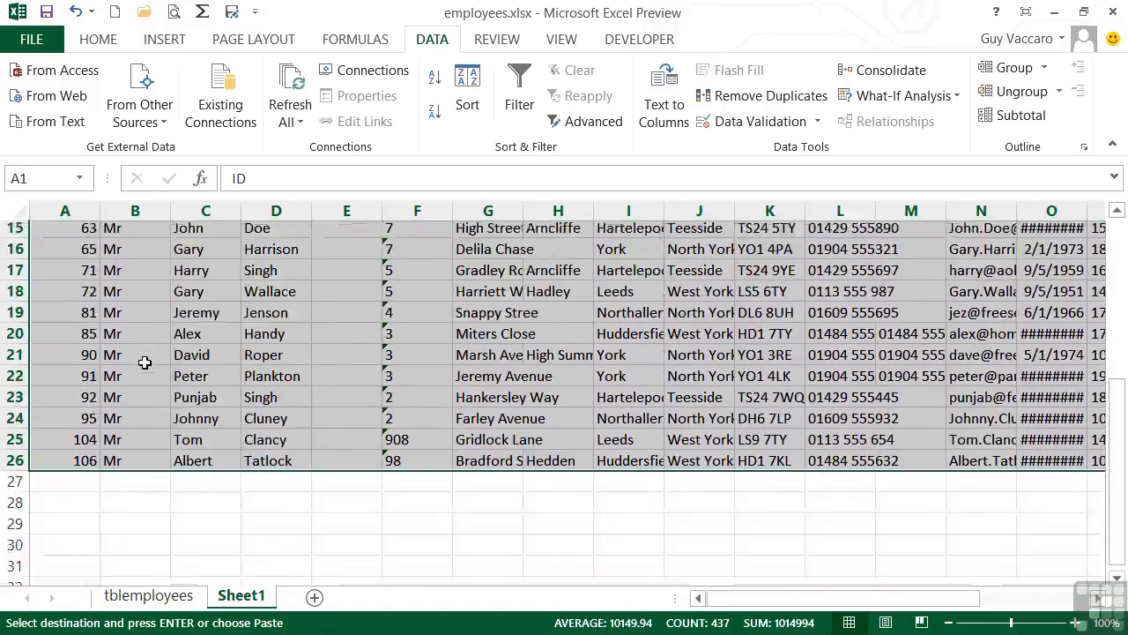
scroll(144, 362, "up", 5)
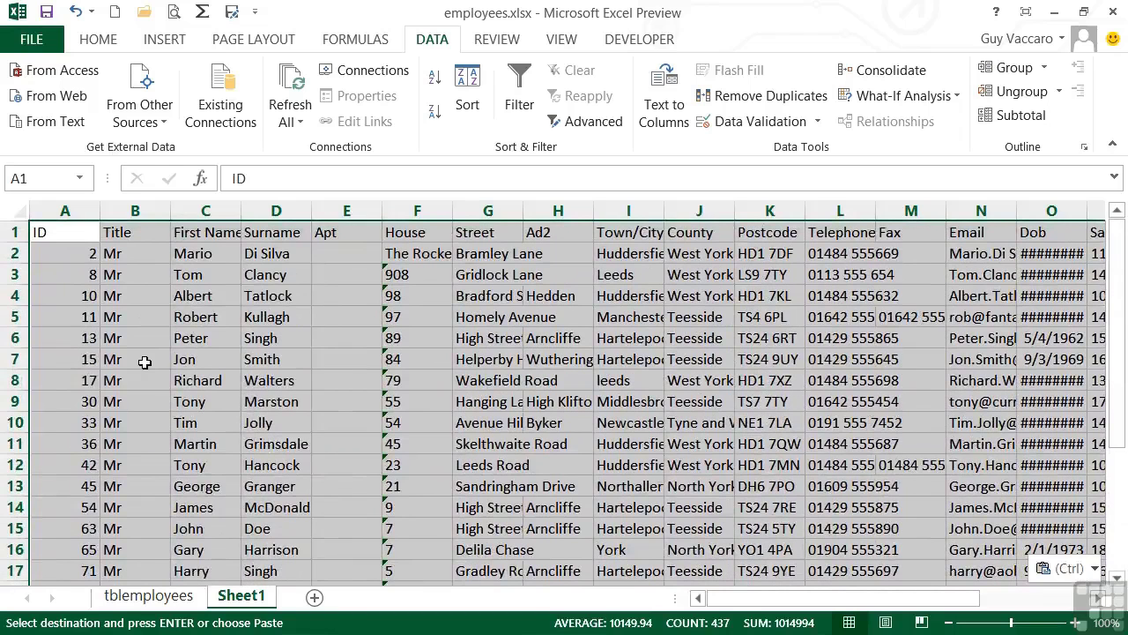
left_click(156, 462)
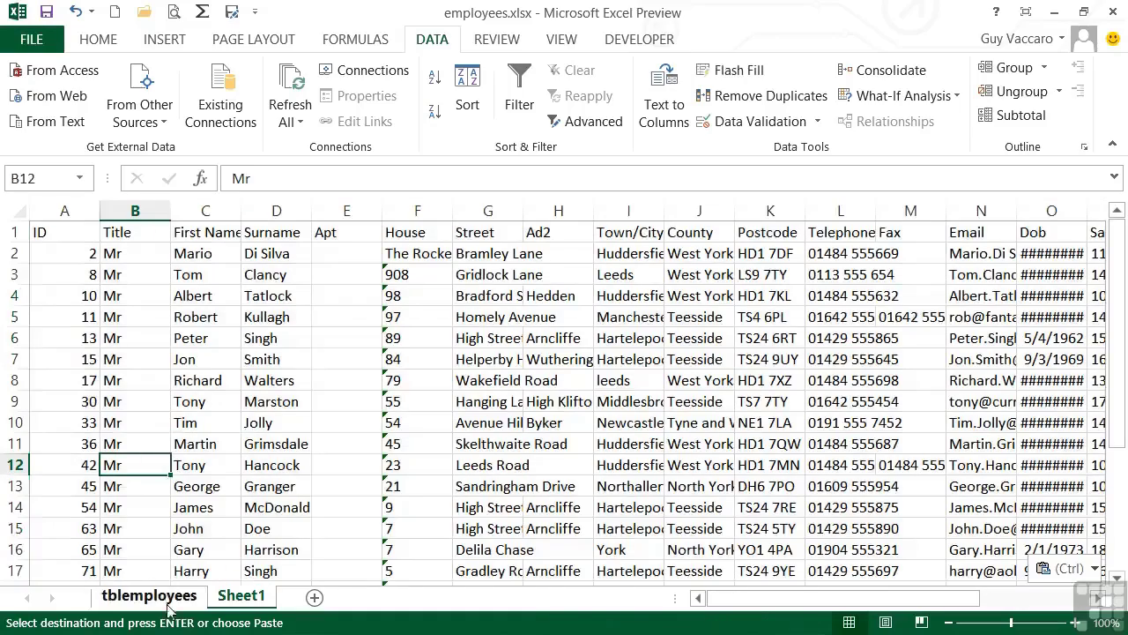
left_click(187, 599)
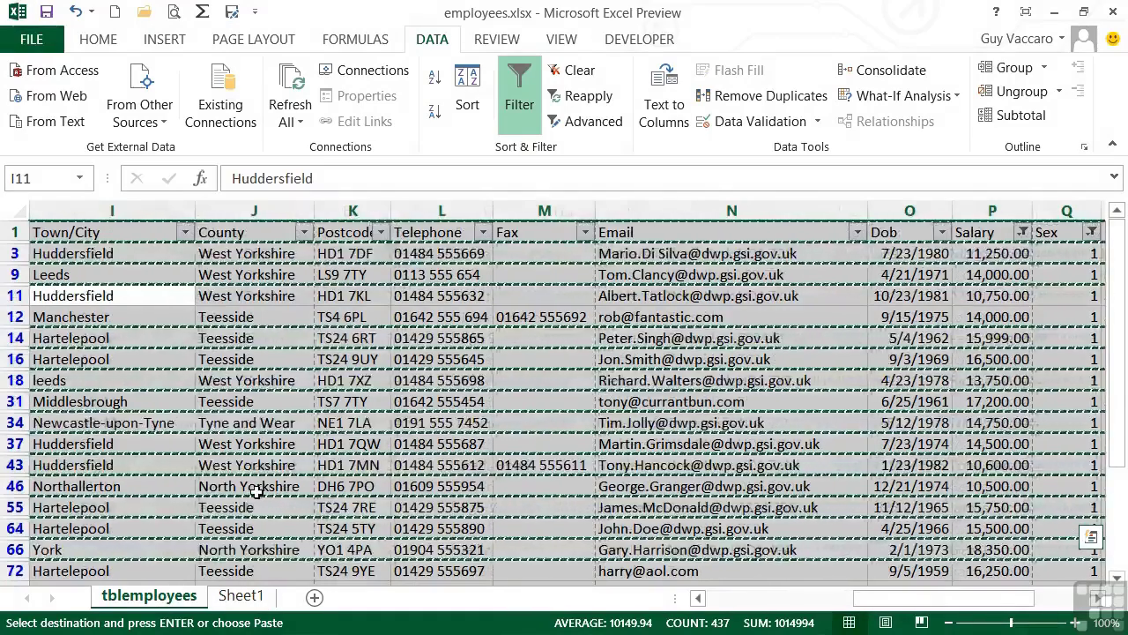